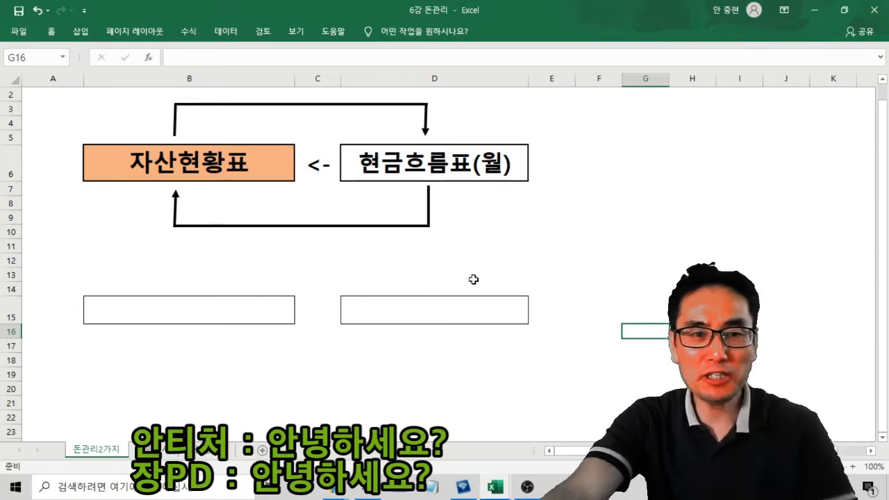
Step: Open the 자산 현황표 sheet and examine its 자산, 자본 and 부채 figures
click(213, 456)
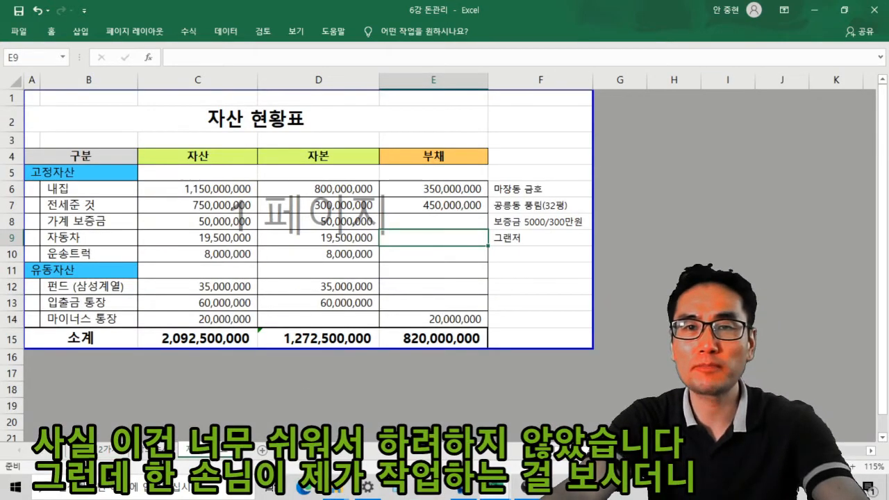
ctrl+scroll(445, 257, up, 1)
ctrl+scroll(444, 257, up, 1)
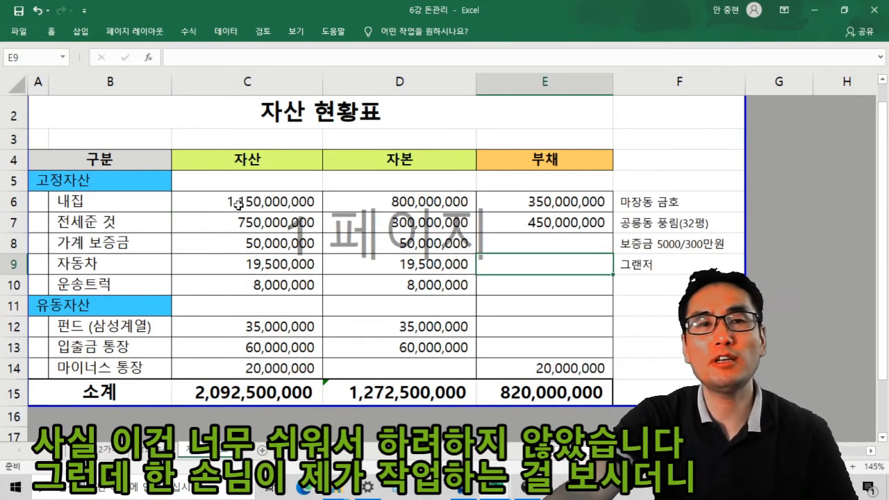
click(263, 221)
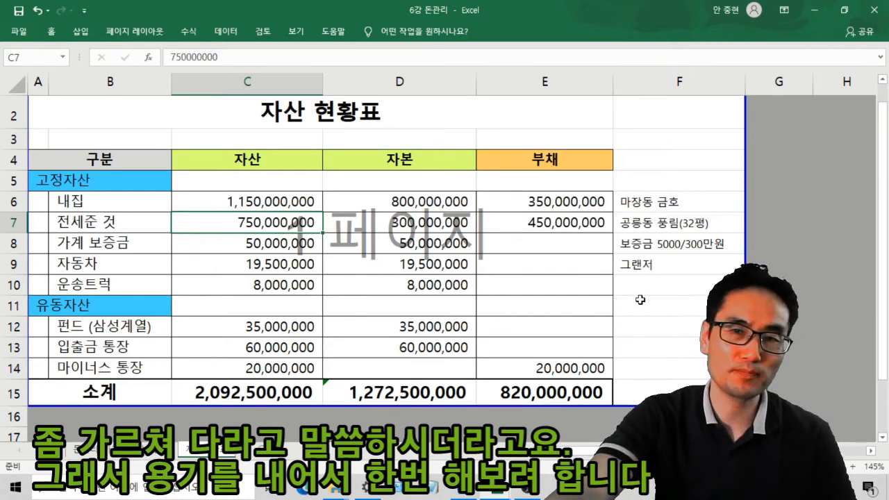
drag(649, 361, 361, 292)
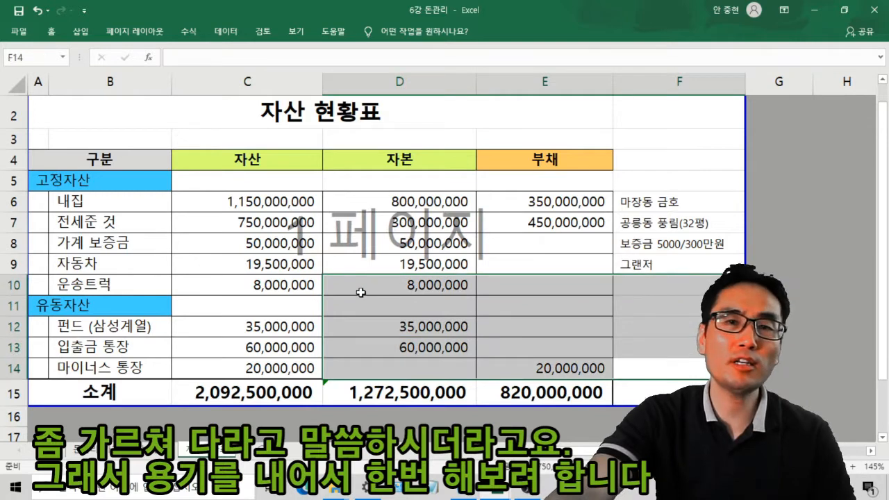
click(247, 197)
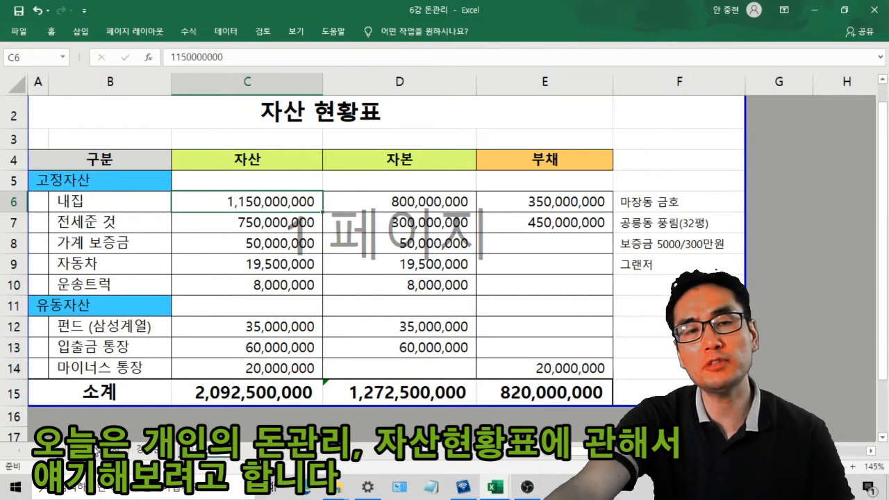
Step: Return to the 돈관리2가지 sheet and look at the 자산현황표 and 현금흐름표(월) boxes of the diagram
click(98, 451)
click(463, 312)
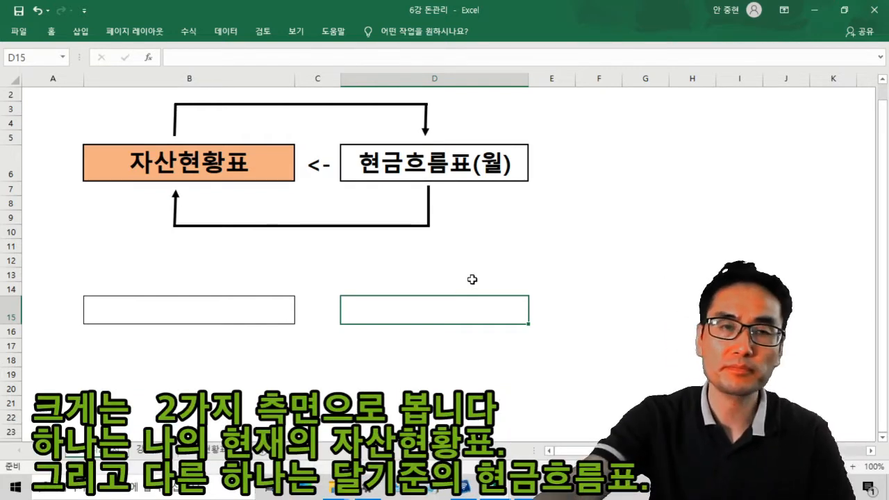
click(251, 157)
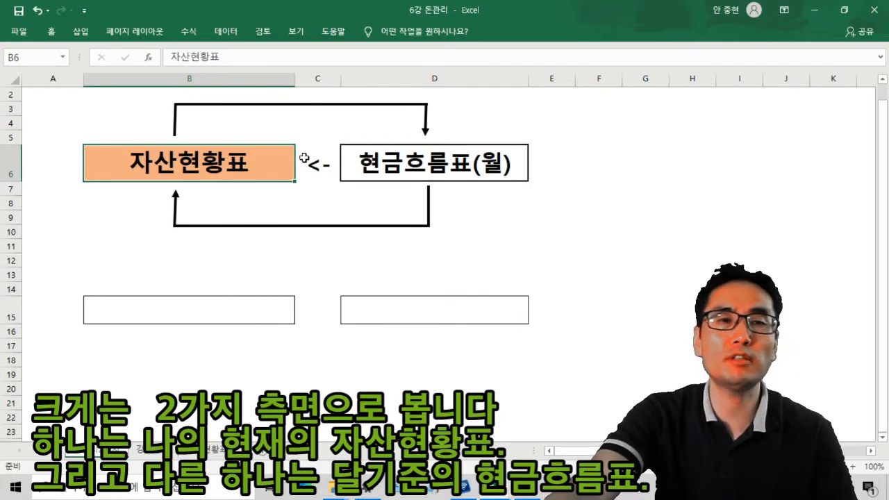
click(421, 173)
click(292, 171)
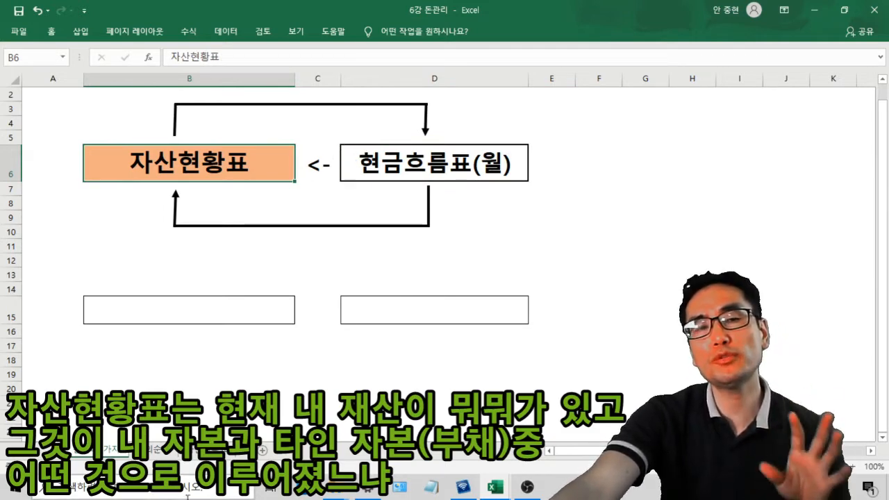
Step: Review the 고정자산 and 유동자산 rows of the 자산 현황표 sheet
click(227, 453)
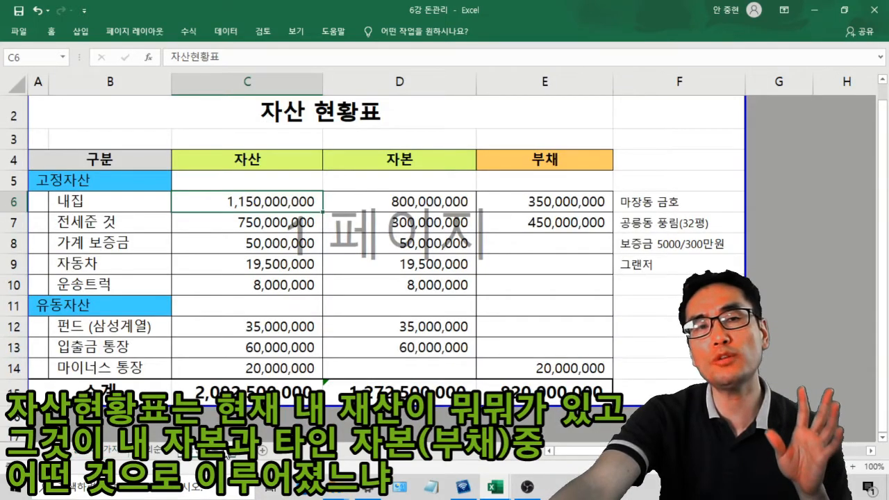
drag(30, 180, 30, 202)
drag(77, 178, 524, 369)
Step: Go back to the 돈관리2가지 diagram and examine how 현금흐름표(월) feeds into 자산현황표
click(91, 451)
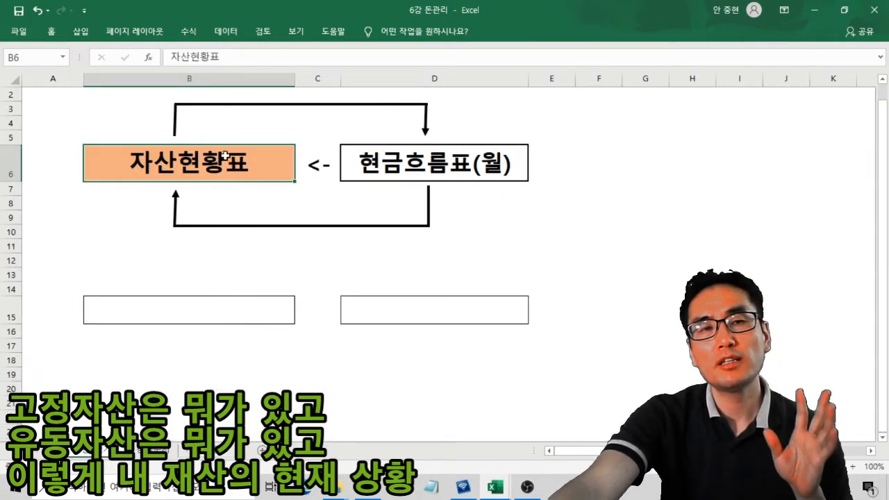
click(422, 165)
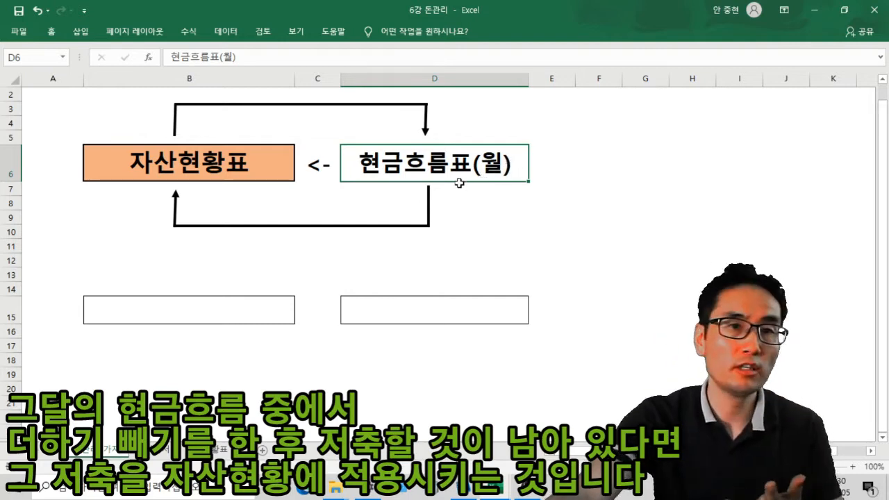
click(201, 155)
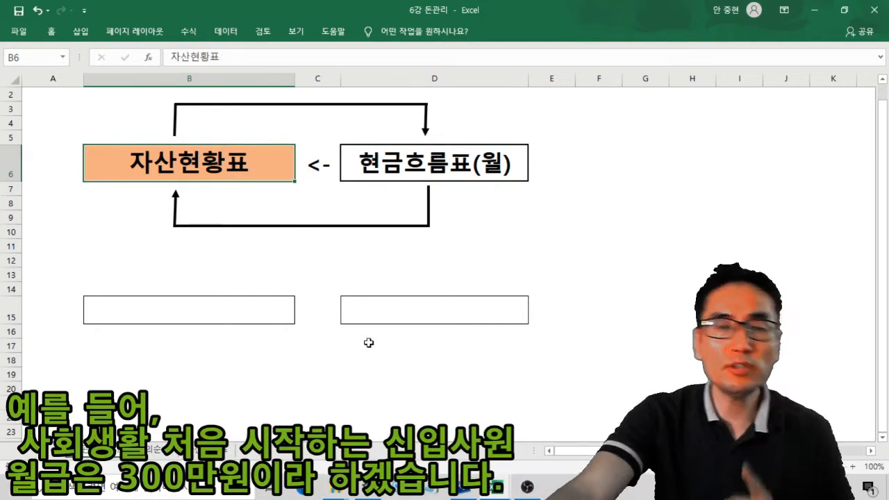
Step: Enter 3,000,000 as the first month's cash flow in cell D15, under 현금흐름표(월)
click(375, 314)
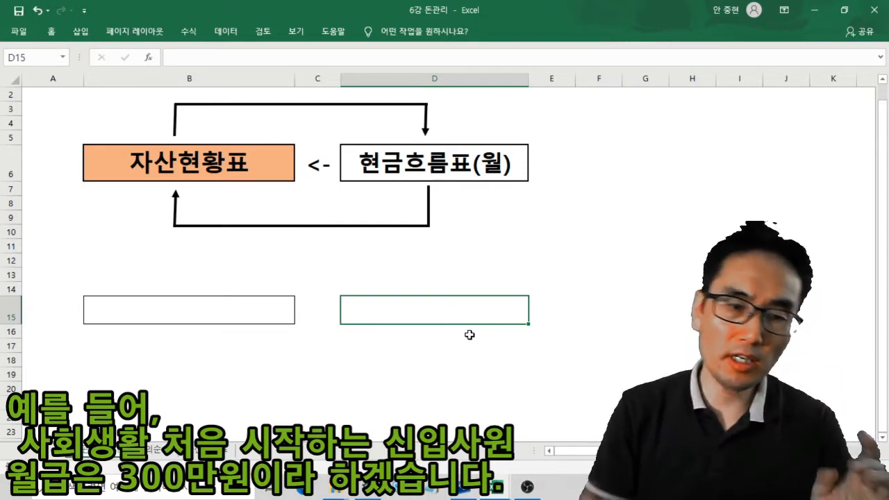
text(30000000)
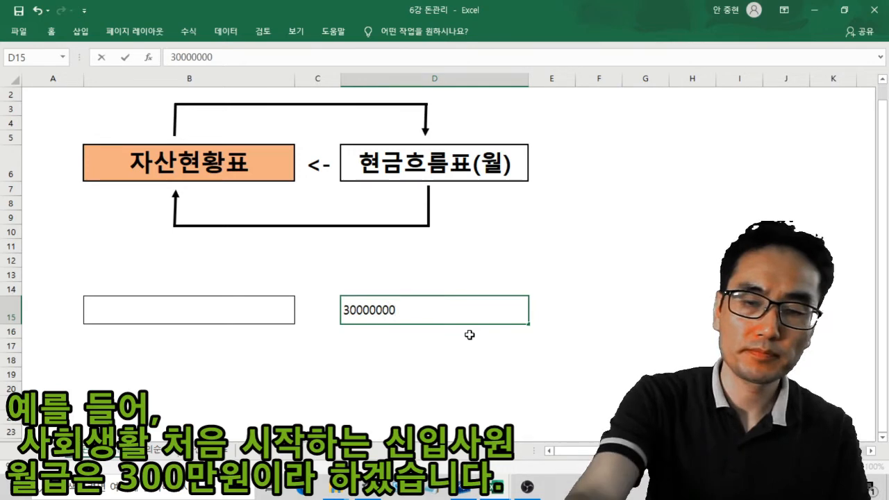
key(Return)
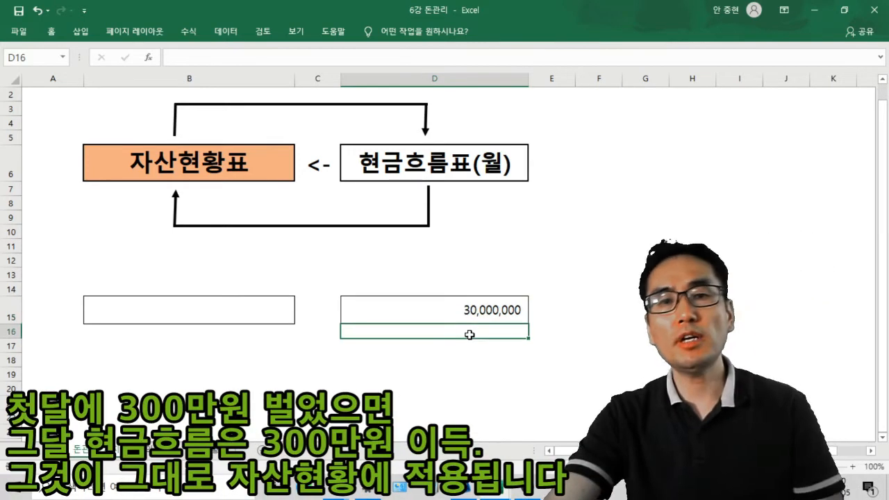
click(504, 316)
key(BackSpace)
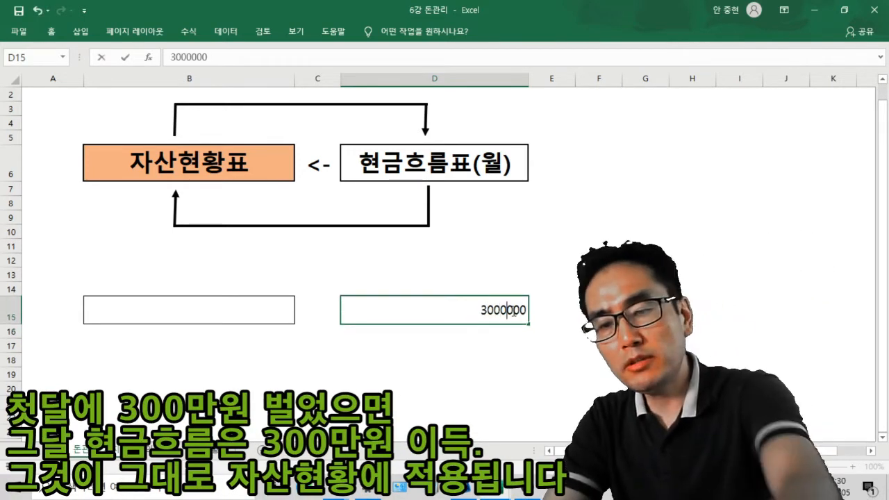
key(Return)
click(509, 312)
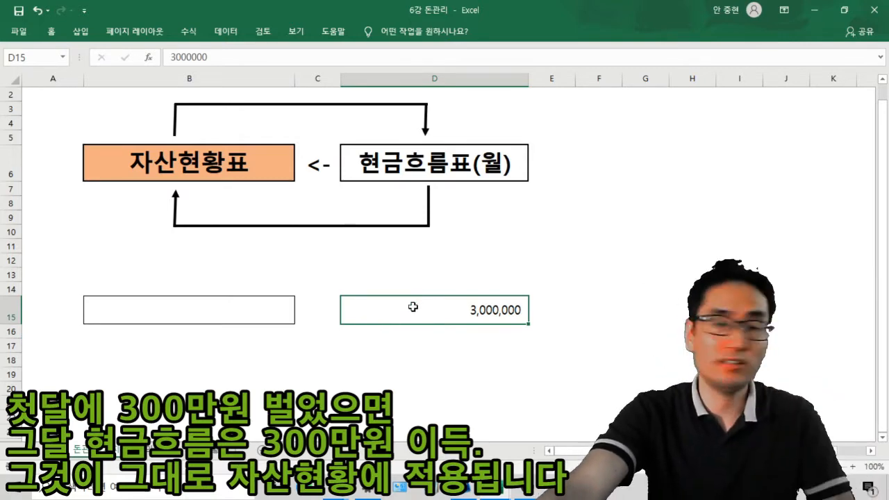
Step: Enter 3000000 as the asset amount in cell B15, under 자산현황표
click(286, 302)
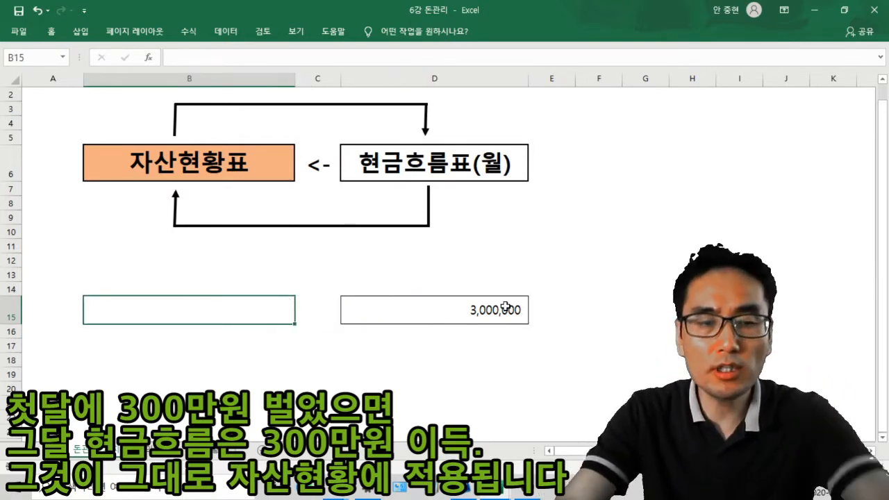
text(3000000)
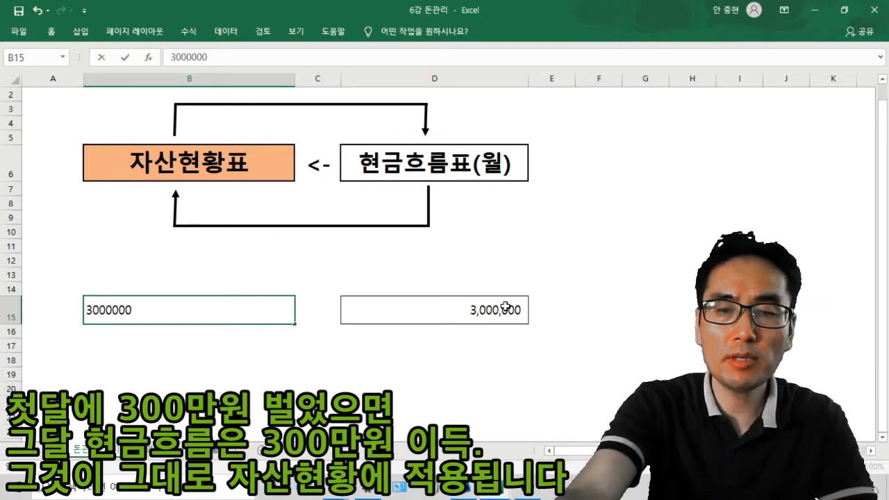
key(Return)
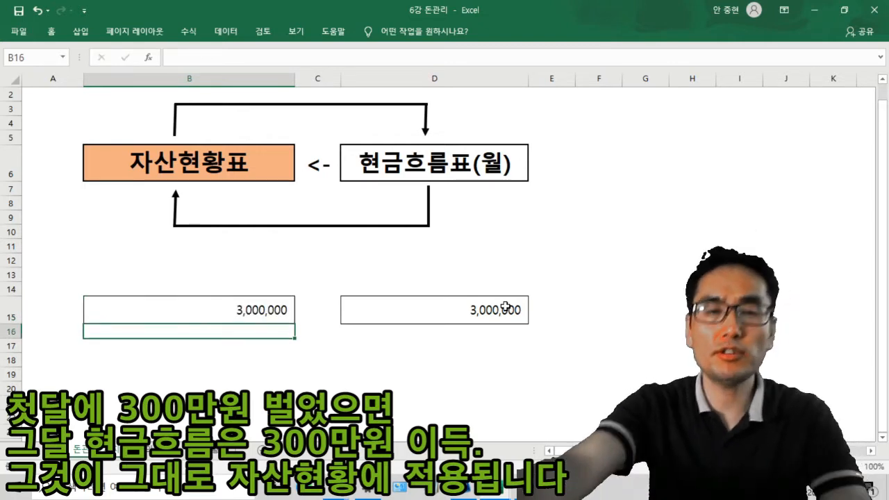
Step: Set the asset amount in cell B15 to 6,000,000 for the second month
click(463, 311)
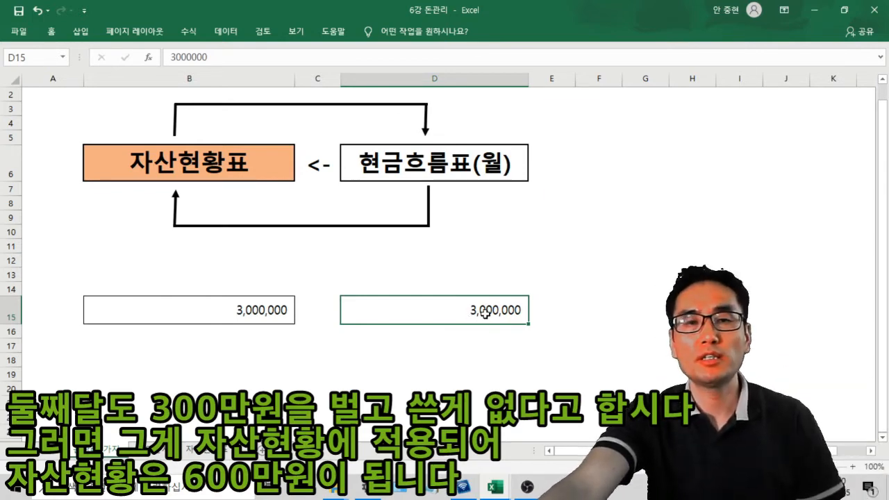
click(259, 311)
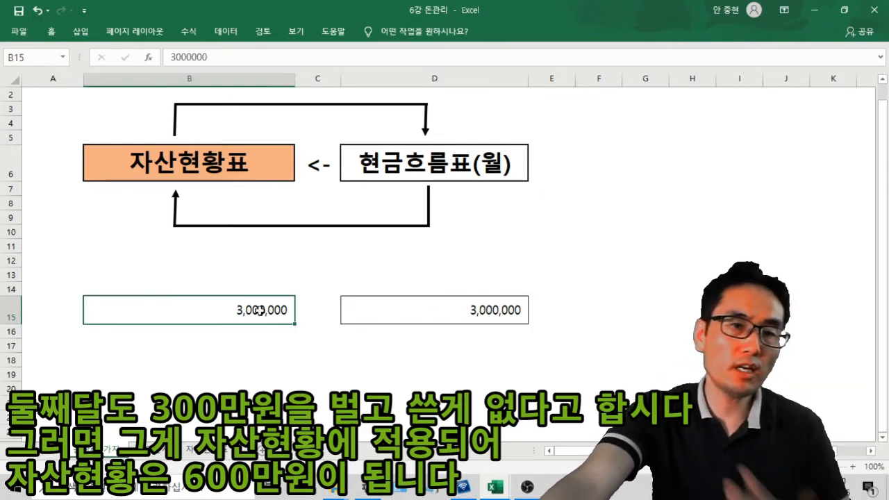
double_click(238, 308)
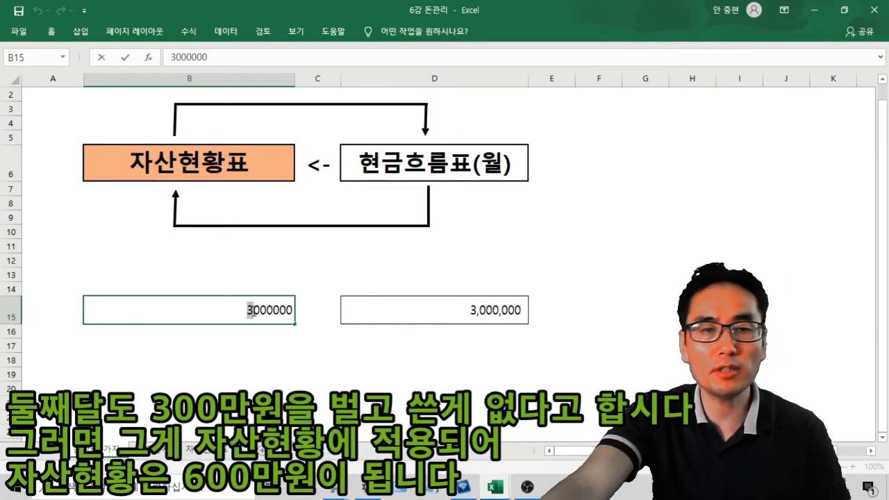
text(6)
key(Return)
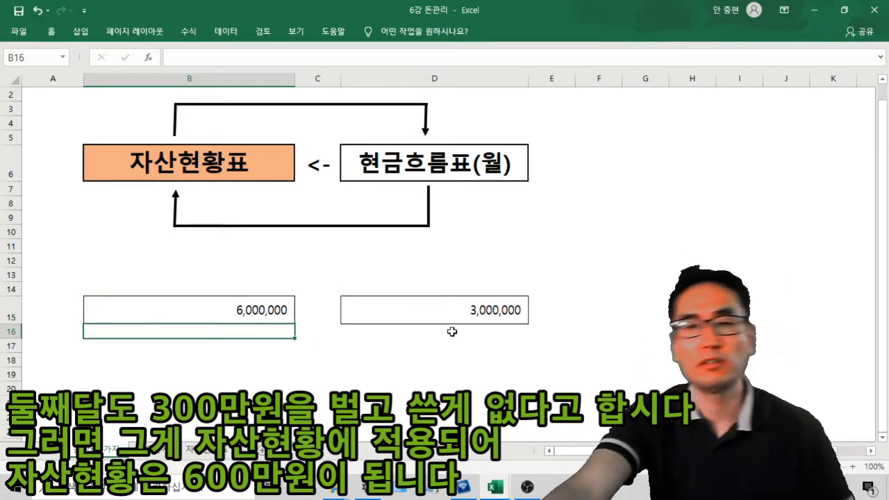
Step: Set the third month's cash flow in cell D15 to 2,000,000
click(471, 314)
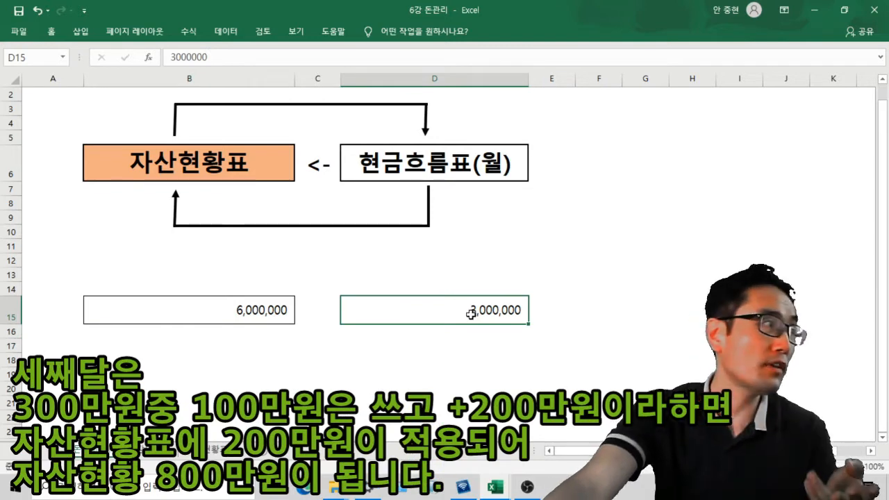
double_click(470, 312)
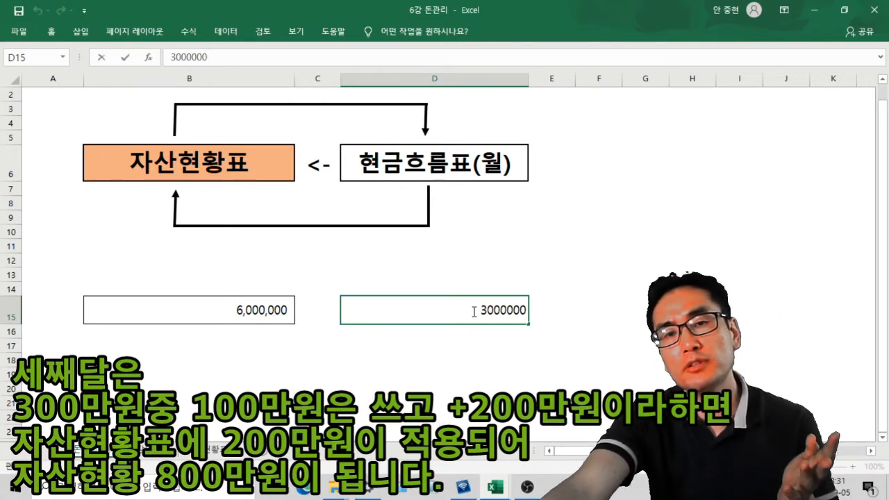
drag(479, 310, 487, 311)
text(2,)
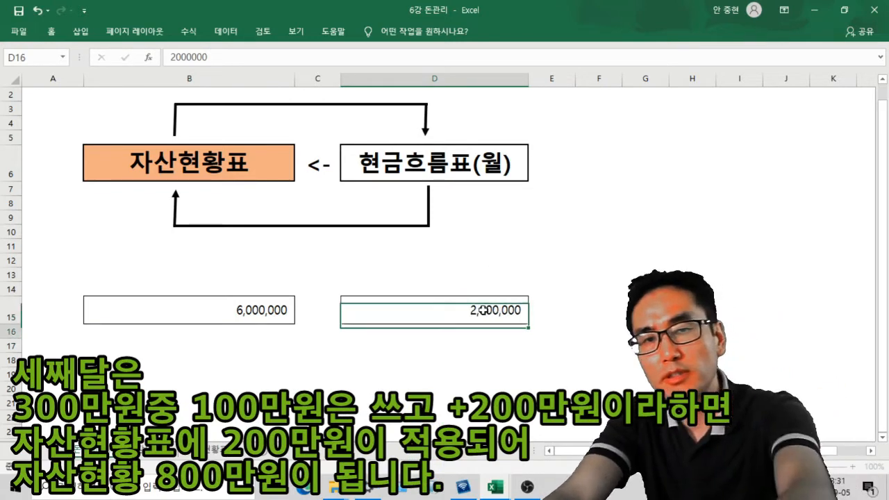
key(Return)
Step: Set the asset amount in cell B15 to 8,000,000 for the third month
click(275, 309)
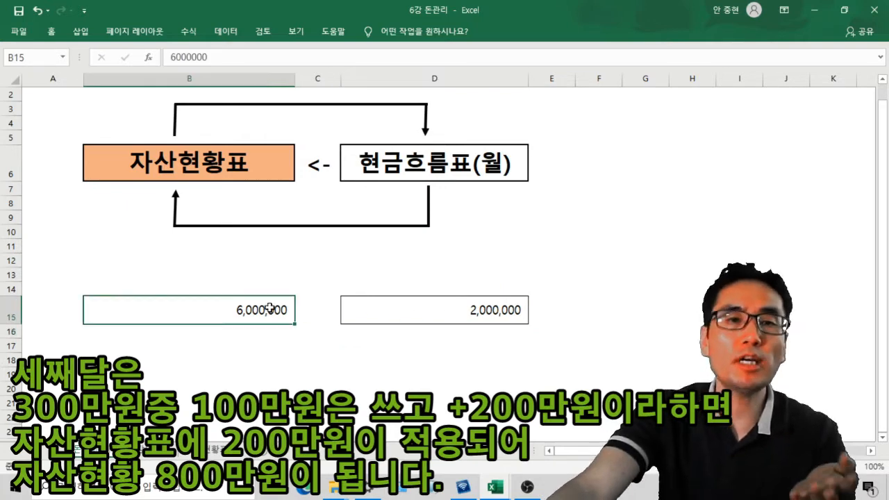
double_click(234, 308)
drag(248, 310, 255, 310)
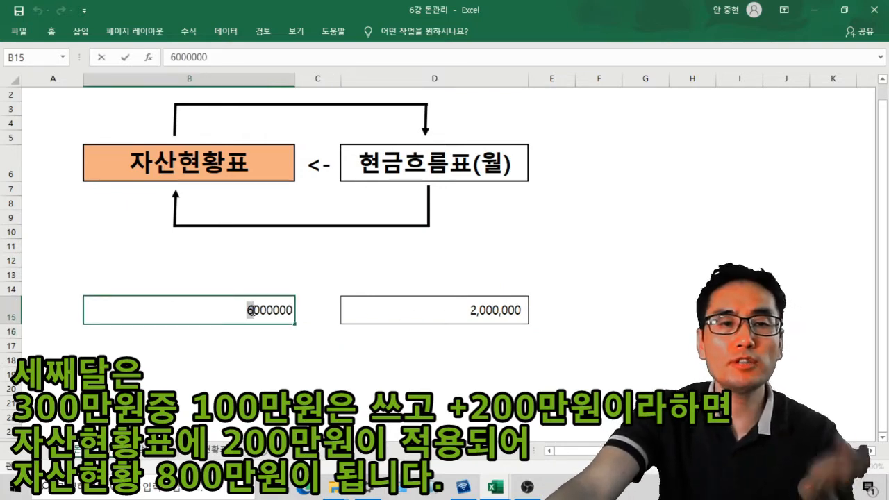
text(8)
key(Return)
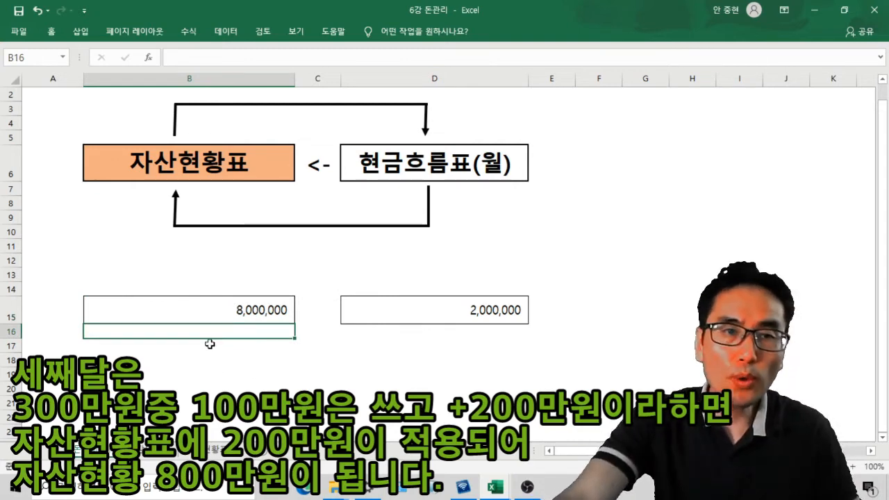
Step: Review the 강의순서 sheet's 작성 and 결산 headings and the settlement sub-items on monthly income, car depreciation, house prices and occasional changes
click(214, 169)
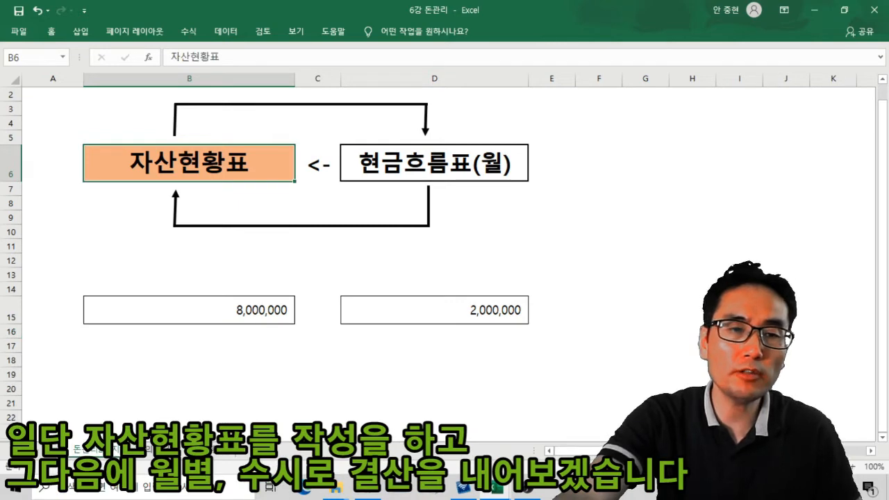
click(170, 450)
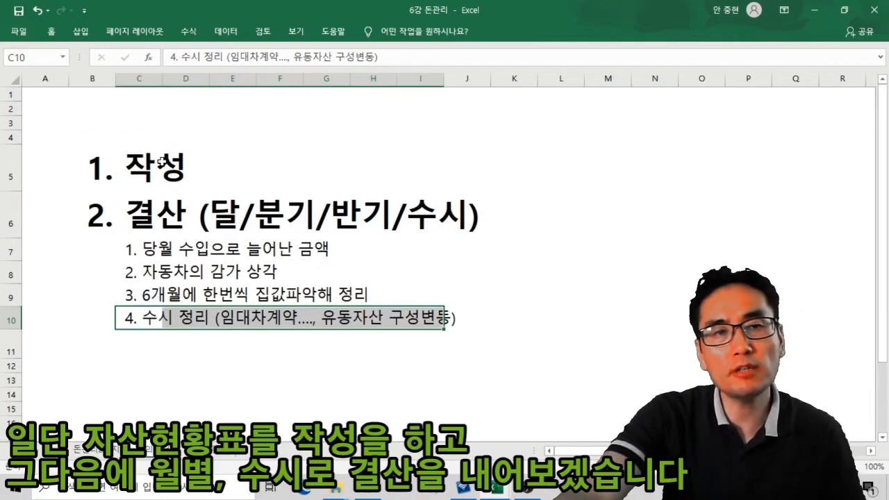
click(11, 170)
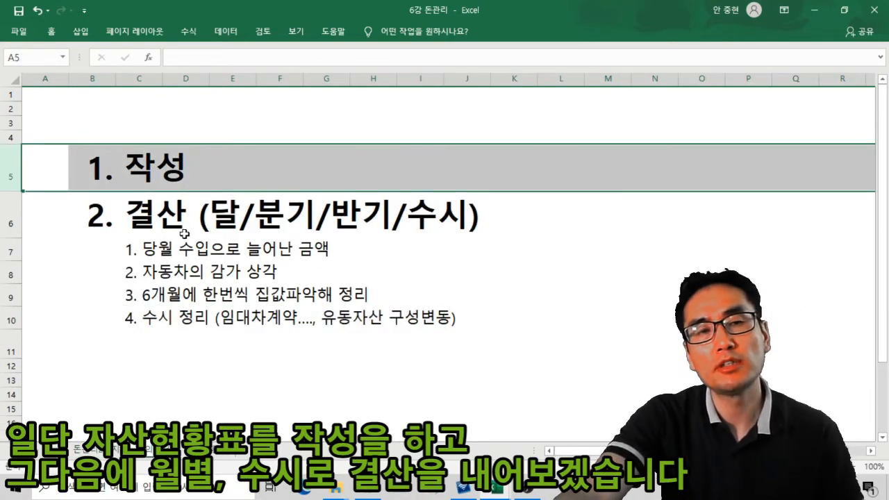
click(10, 211)
drag(11, 211, 10, 320)
drag(143, 247, 494, 324)
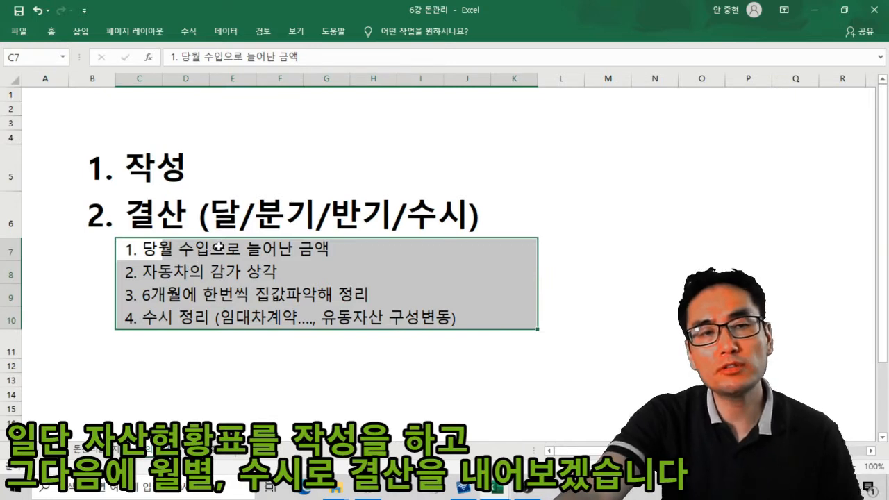
click(218, 246)
drag(149, 278, 293, 287)
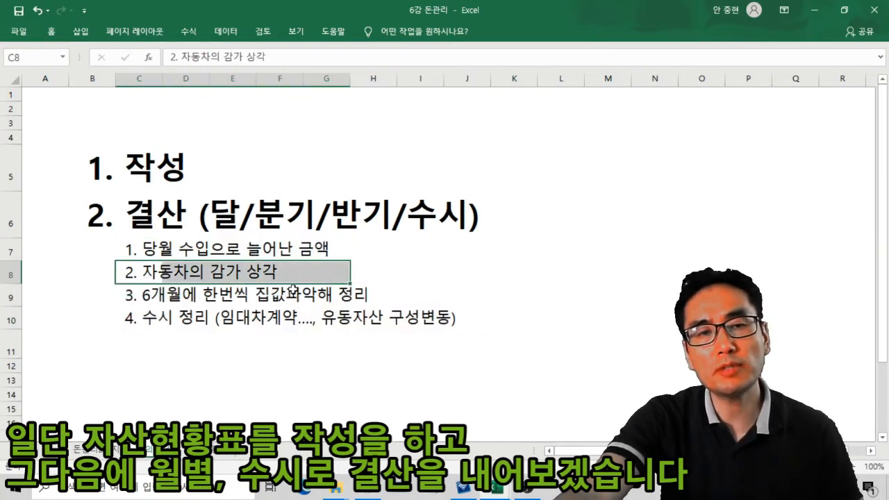
Step: Clear all 자산, 자본 and 부채 amounts in C6:E14 of the 자산현황표 sheet, keeping the 소계 row
click(216, 452)
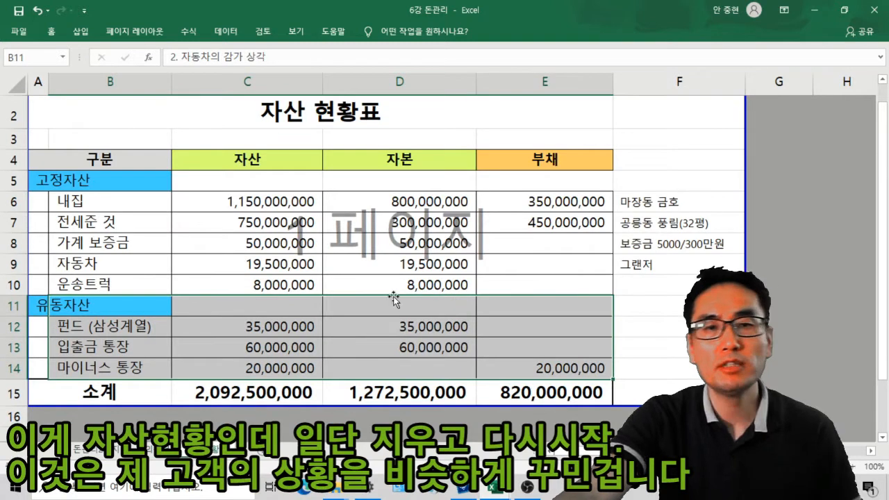
click(417, 273)
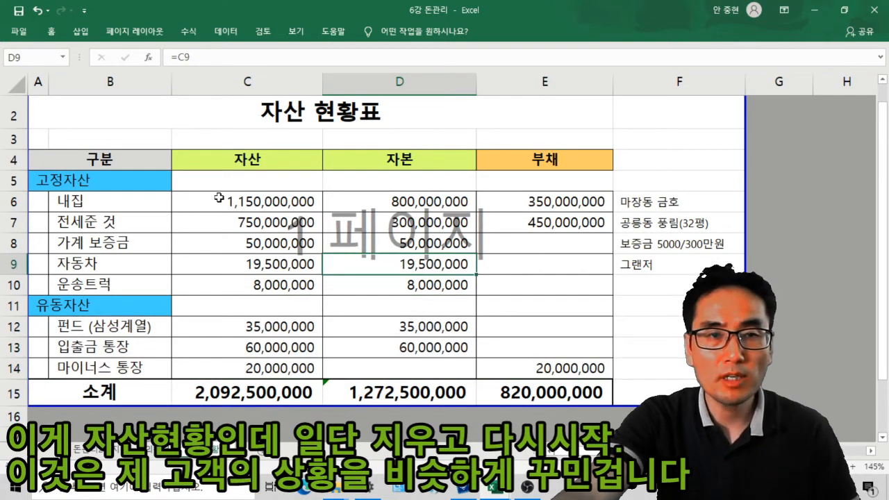
drag(218, 198, 518, 368)
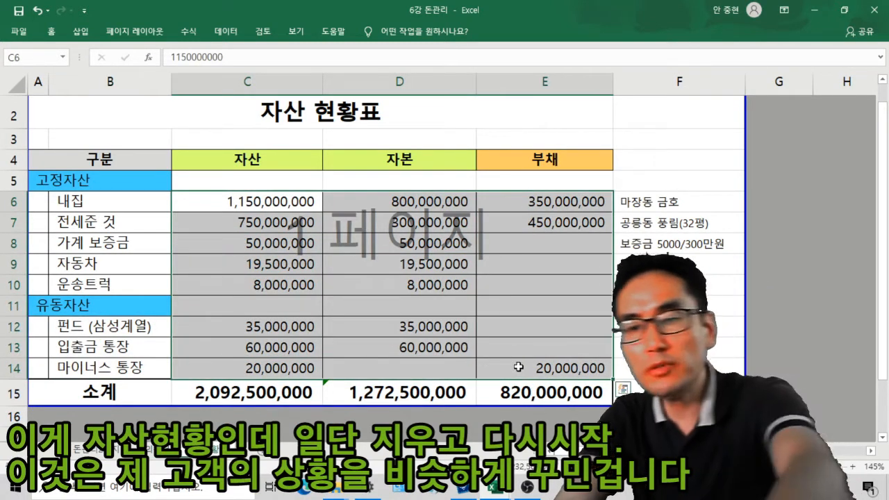
key(Delete)
Step: Examine the 내집 and 전세준 것 categories in the asset table together with their property notes in column F
click(258, 206)
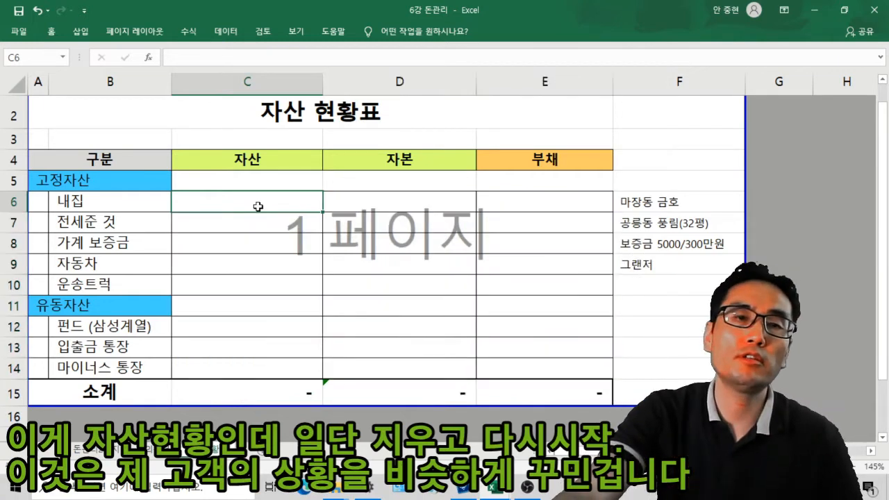
click(386, 204)
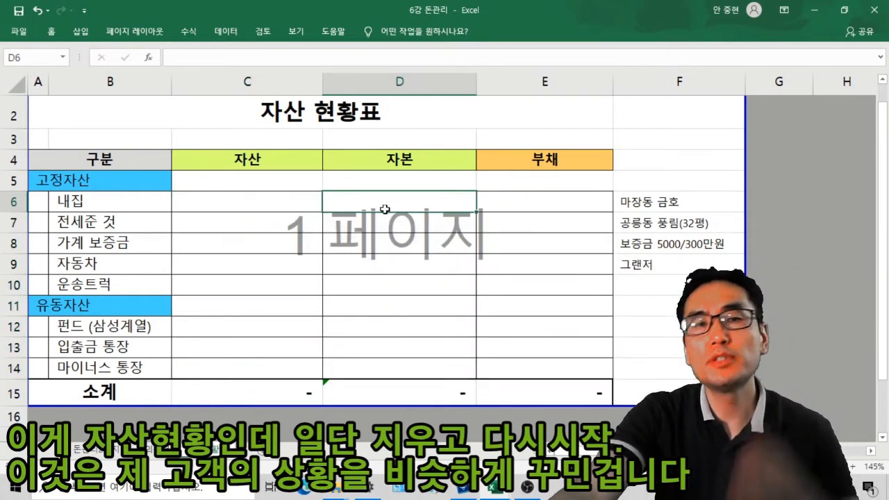
click(313, 206)
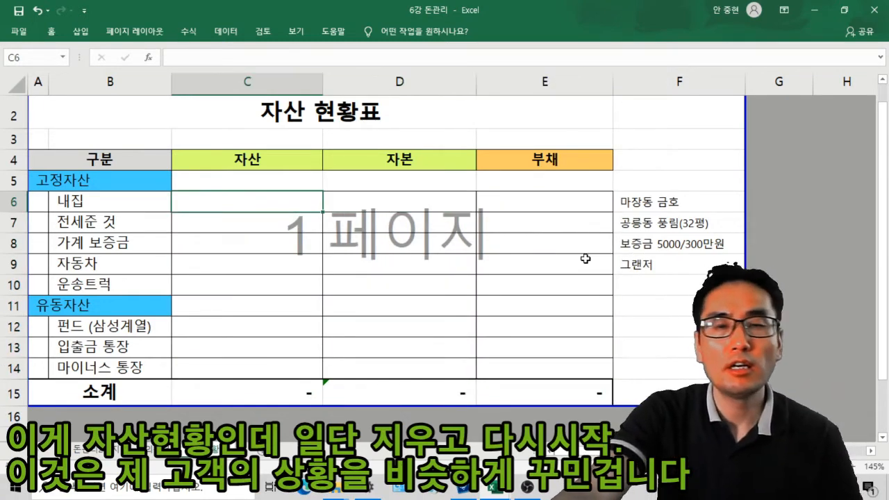
drag(130, 201, 135, 217)
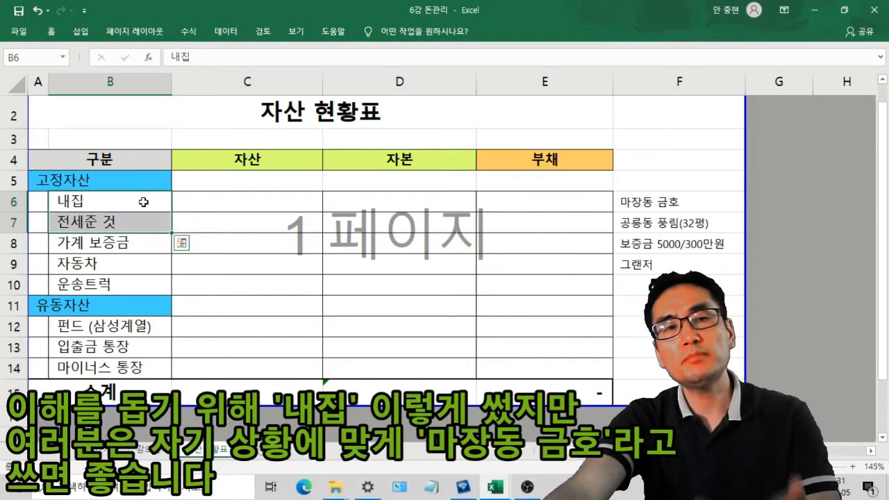
click(146, 200)
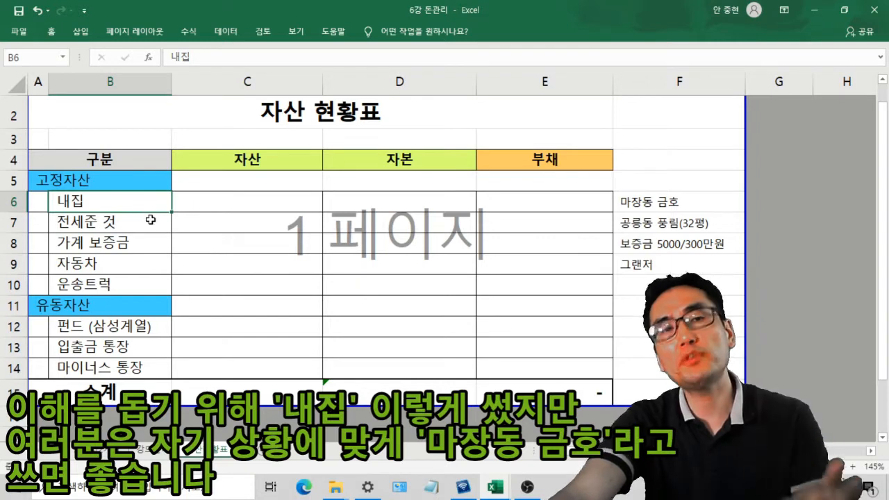
click(153, 221)
click(154, 202)
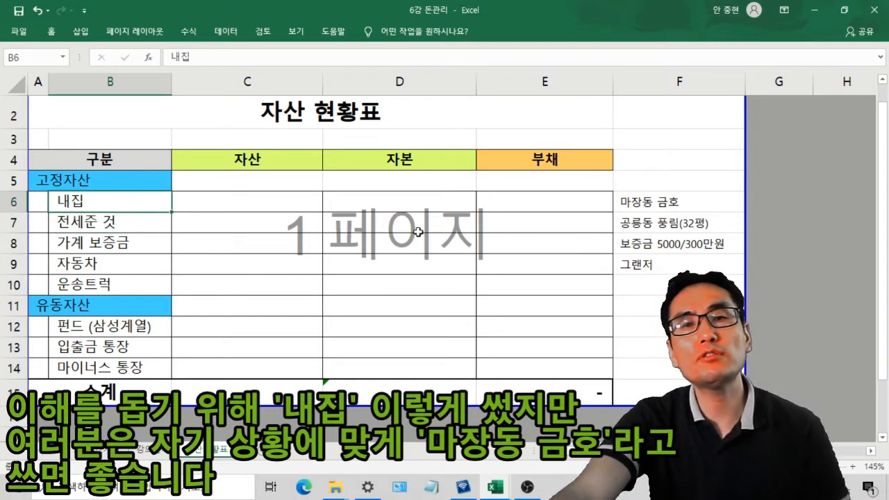
click(637, 203)
click(75, 203)
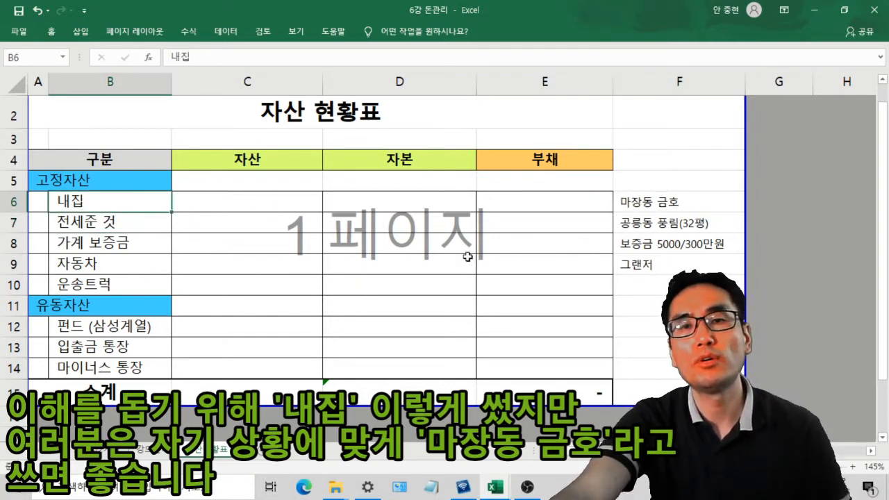
click(659, 223)
click(90, 222)
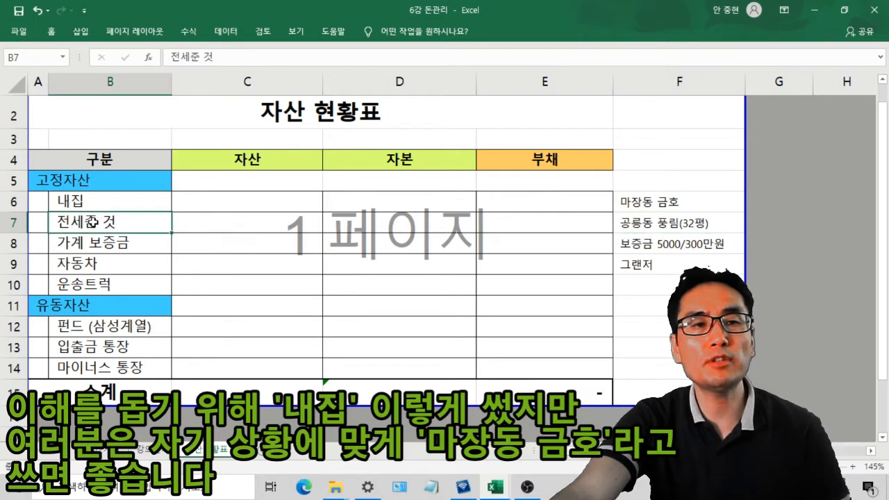
Step: Enter 1,200,000,000 as the 자산 amount of 내집 in cell C6
click(237, 202)
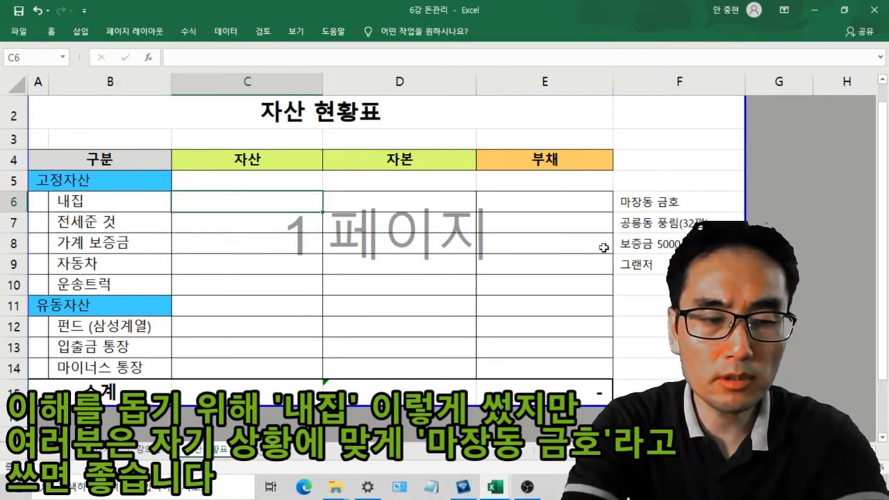
text(1,200,000,)
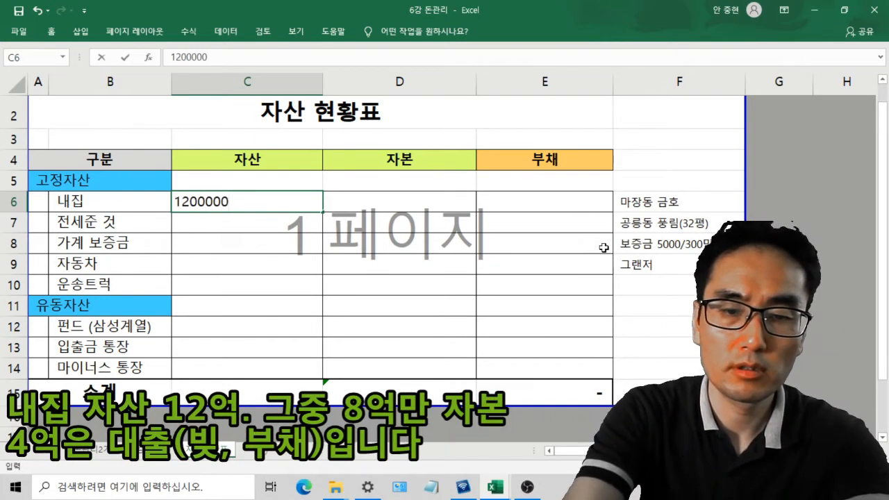
text(000)
key(Return)
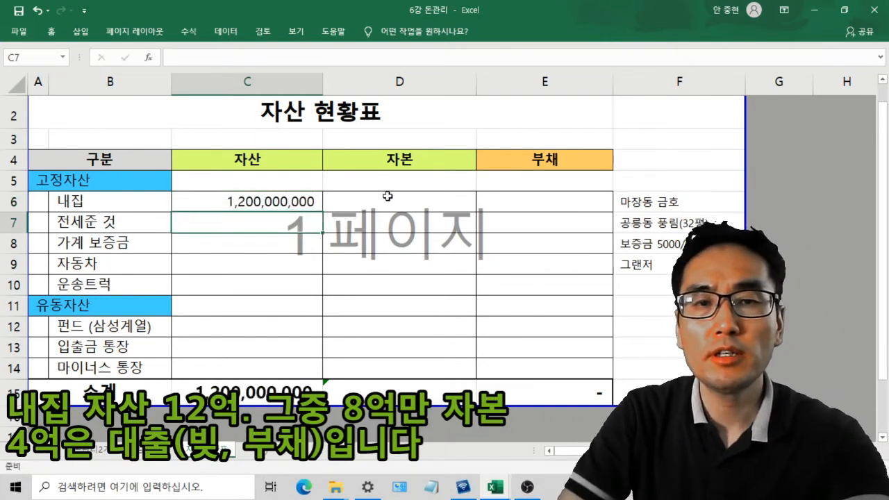
Step: Enter 800,000,000 as the 자본 amount of 내집 in cell D6
click(387, 196)
text(80)
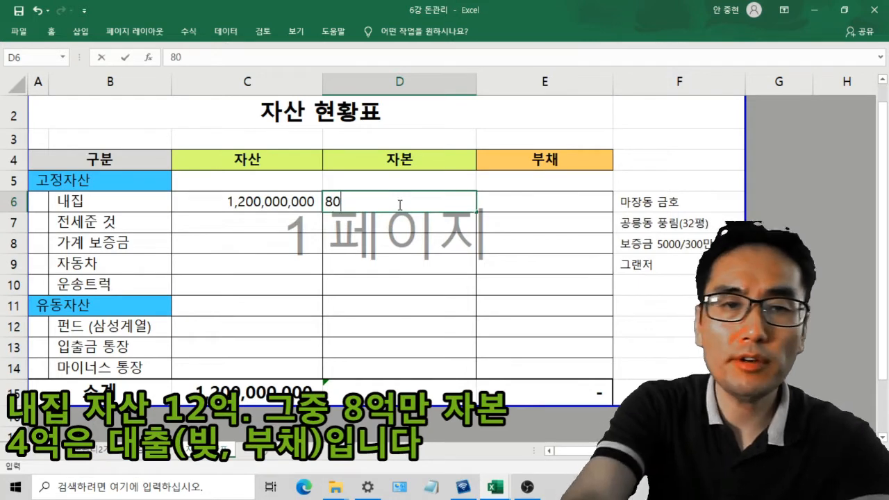
text(0,000,000)
key(Return)
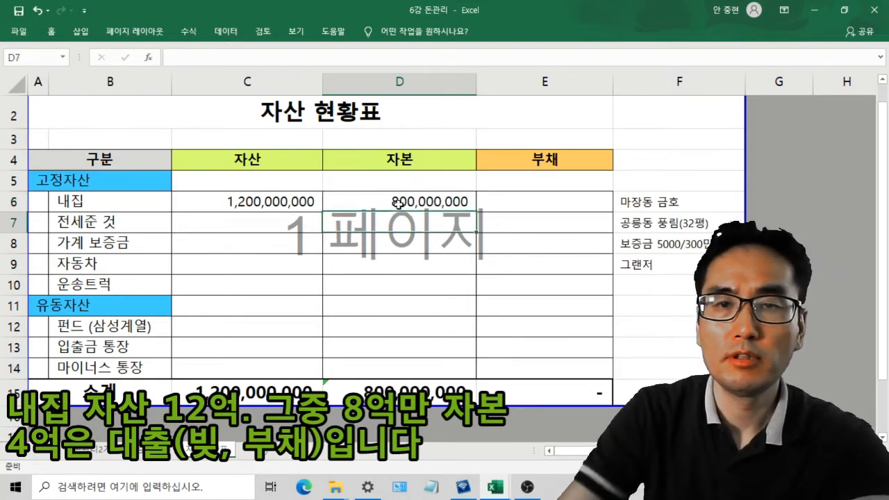
Step: Calculate the 부채 of 내집 in cell E6 with the formula =C6-D6
click(489, 203)
text(=)
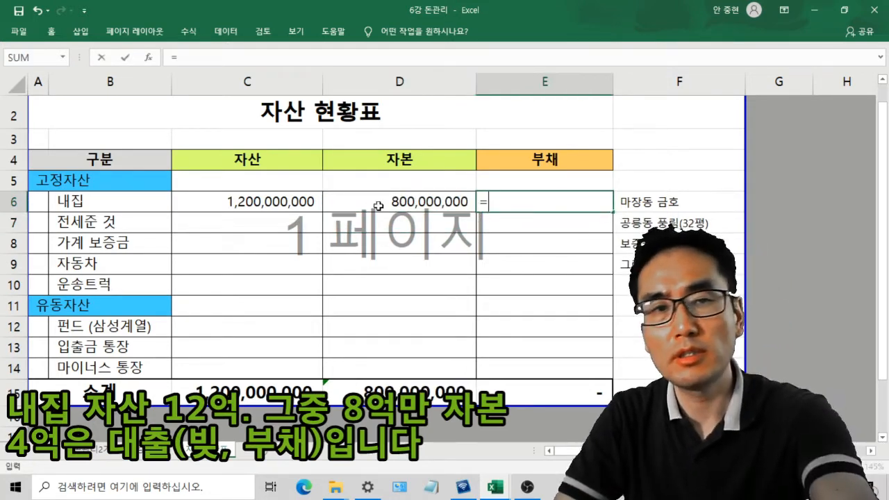
click(314, 200)
text(-)
click(371, 203)
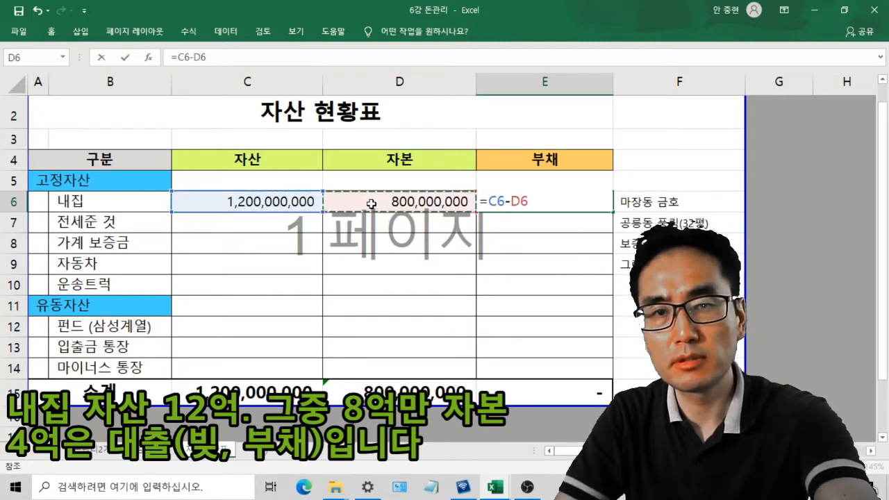
key(Return)
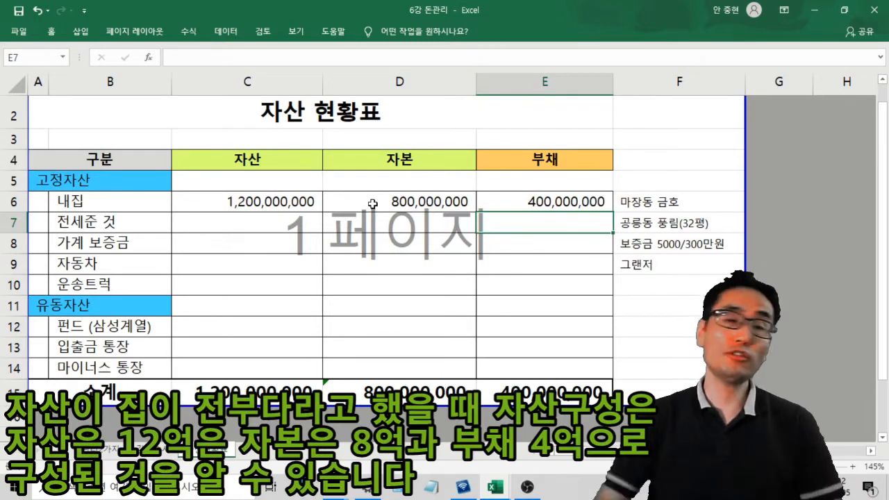
Step: Examine the 소계 totals of 자산, 자본 and 부채 in row 15 and the 내집 debt in cell E6
click(227, 390)
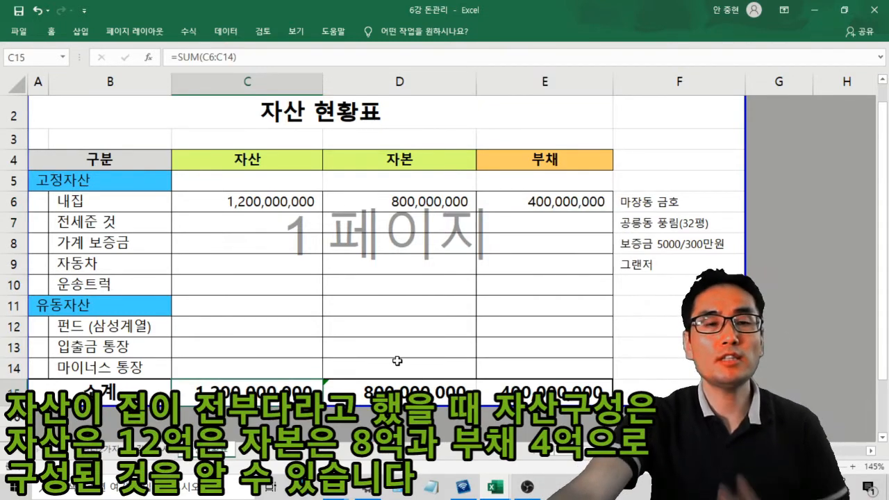
click(404, 397)
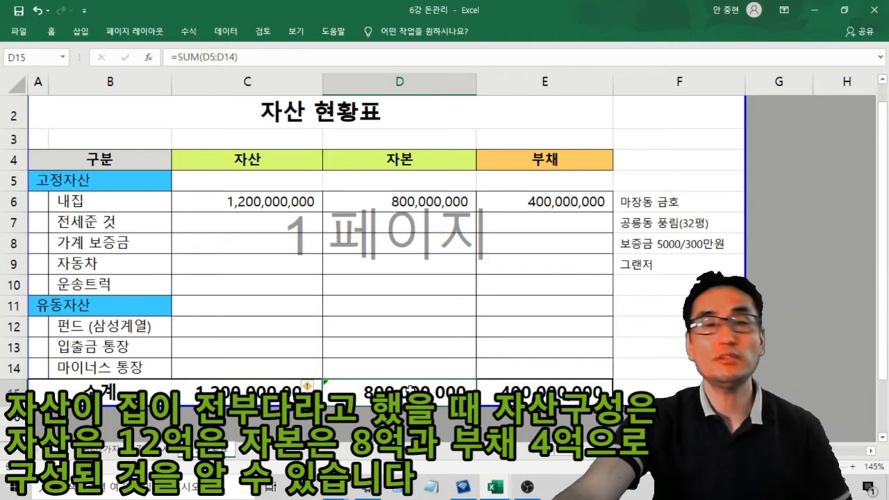
click(492, 400)
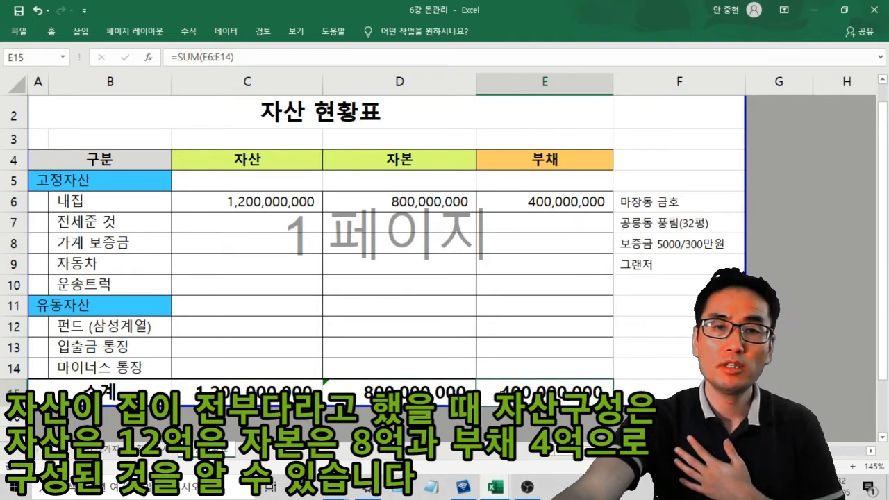
click(303, 389)
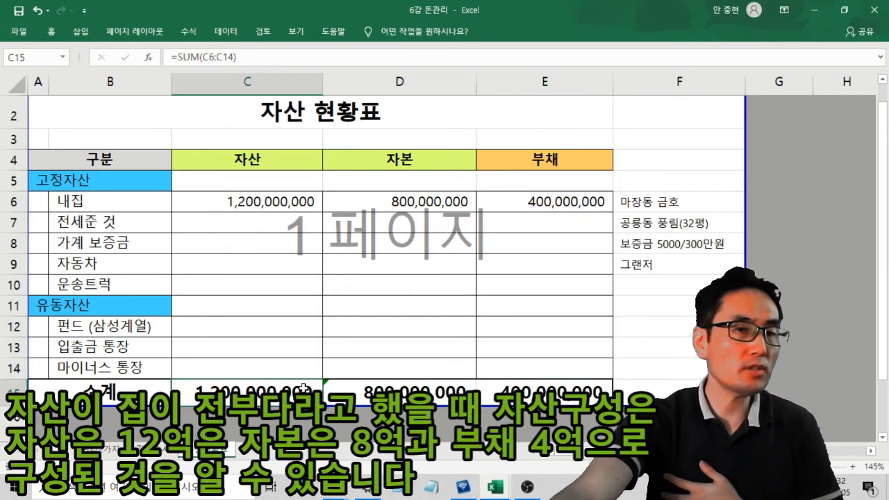
click(523, 394)
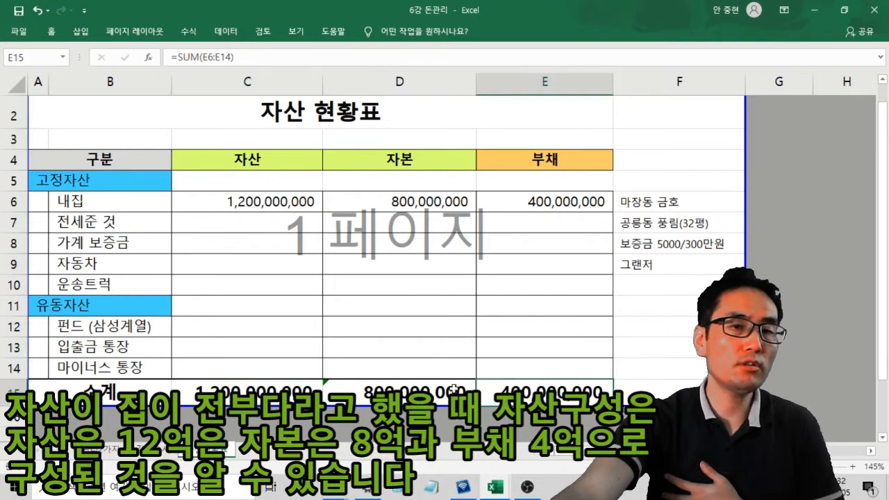
click(268, 384)
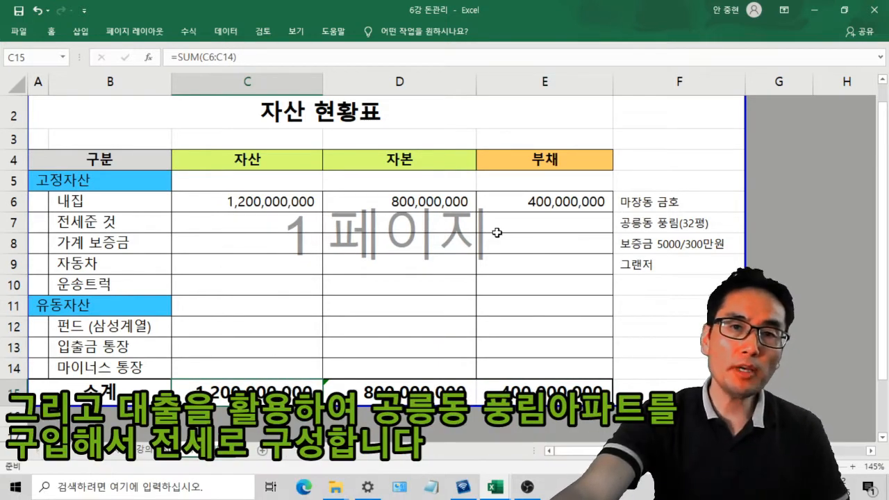
click(537, 202)
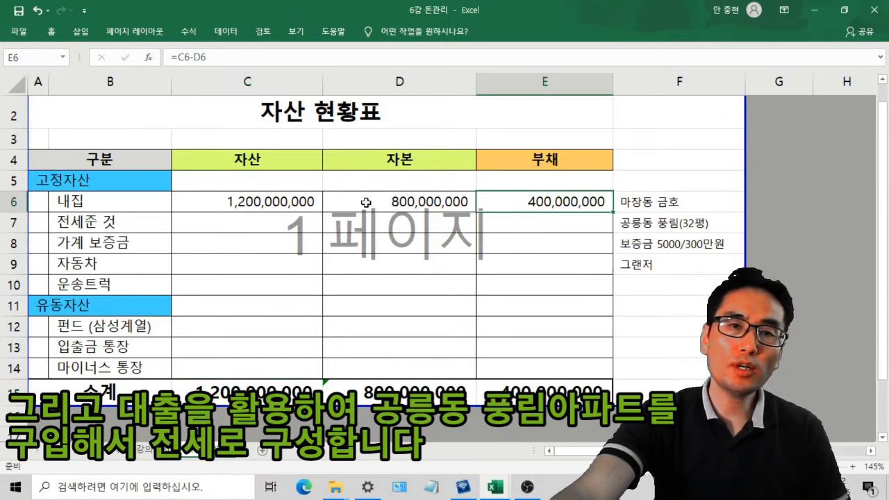
Step: Enter 750,000,000 as the 자산 amount of 전세준 것 in cell C7
click(296, 221)
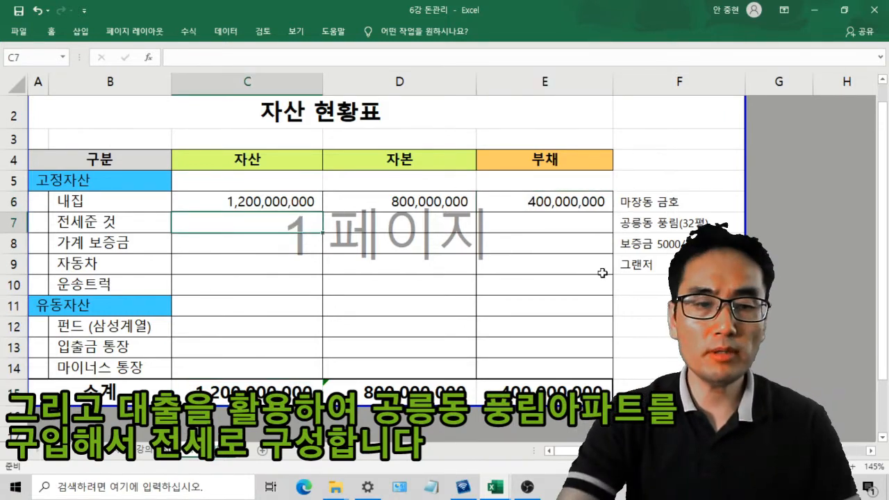
text(750000000)
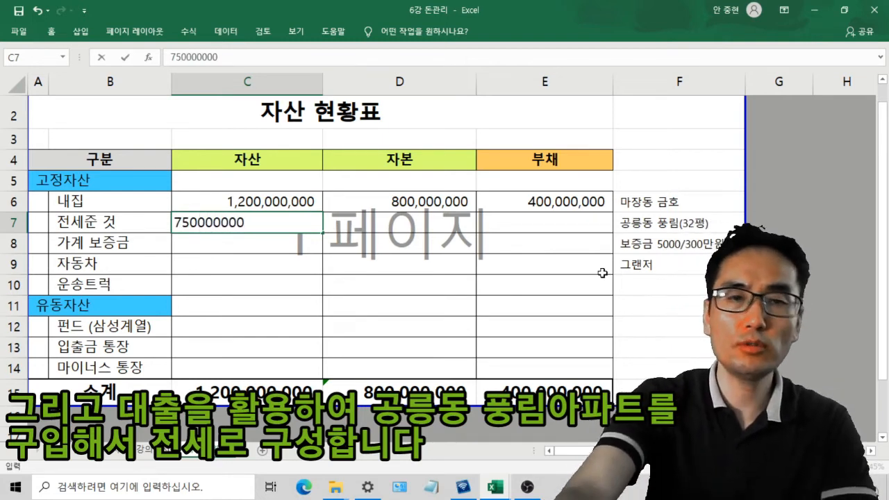
key(Return)
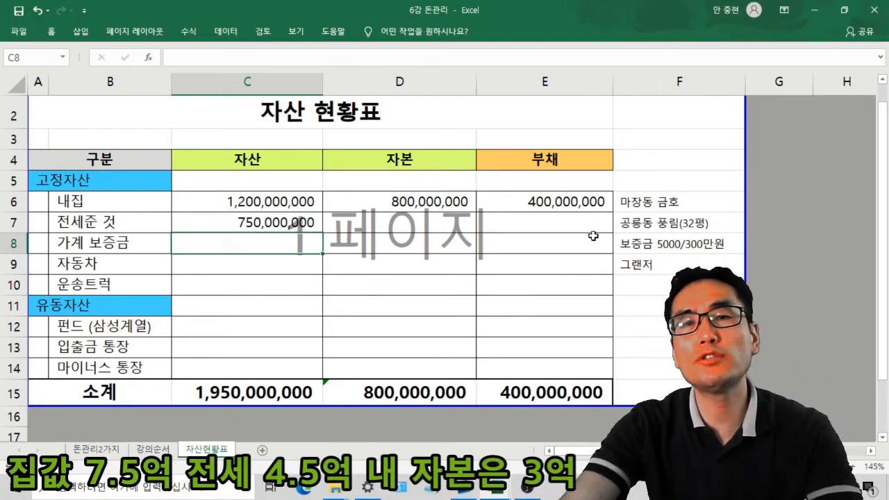
Step: Enter 450,000,000 as the 부채 amount of 전세준 것 in cell E7
click(587, 223)
text(450)
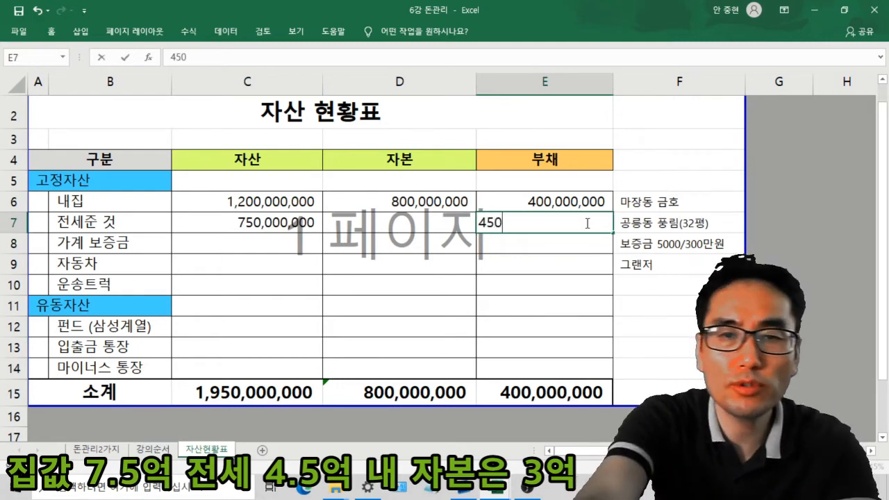
text(,000,000)
key(Return)
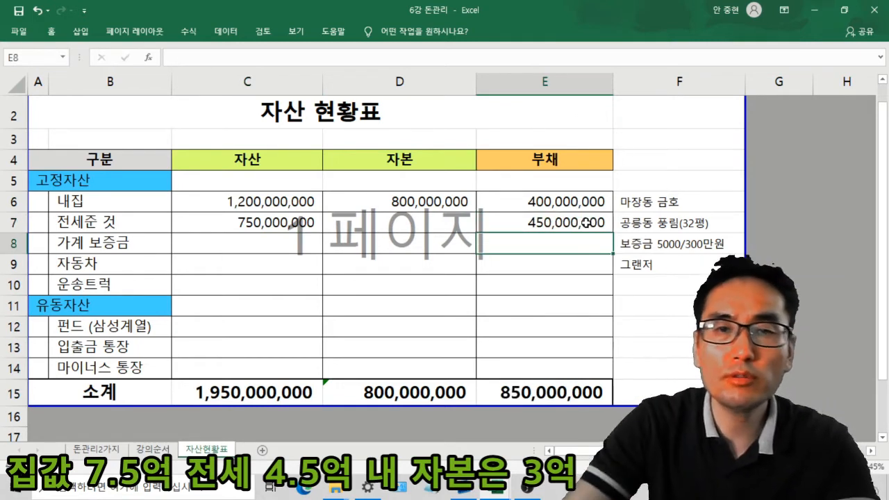
Step: Calculate the 자본 of 전세준 것 in cell D7 with the formula =C7-E7
click(389, 232)
text(=)
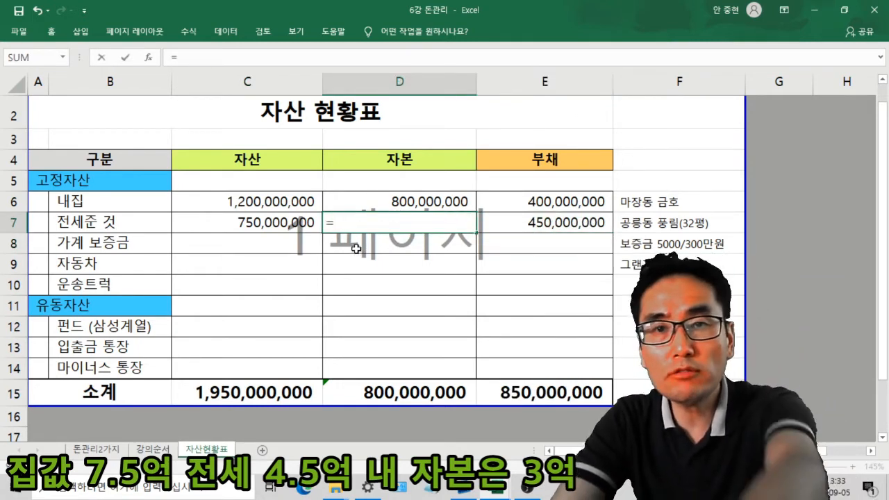
click(283, 223)
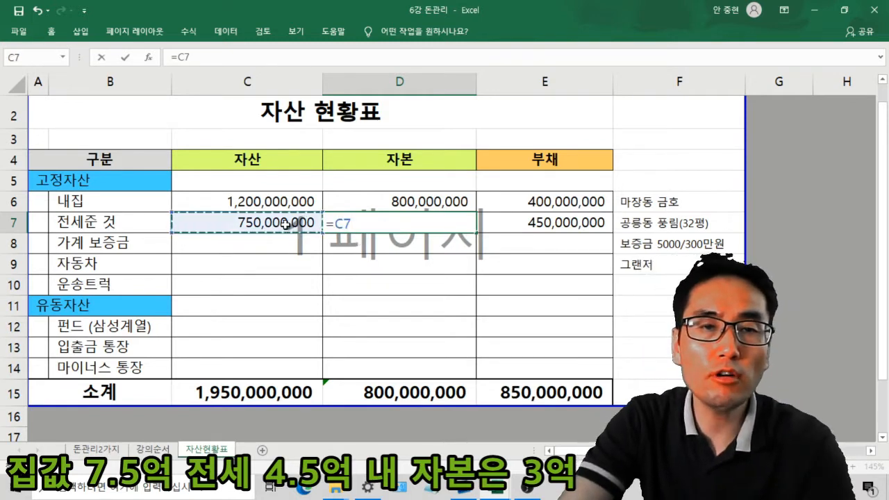
text(-)
click(526, 222)
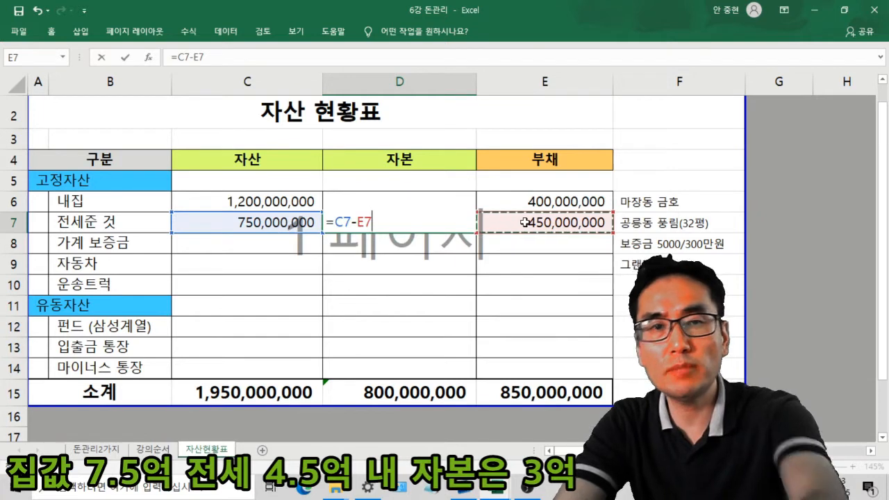
key(Return)
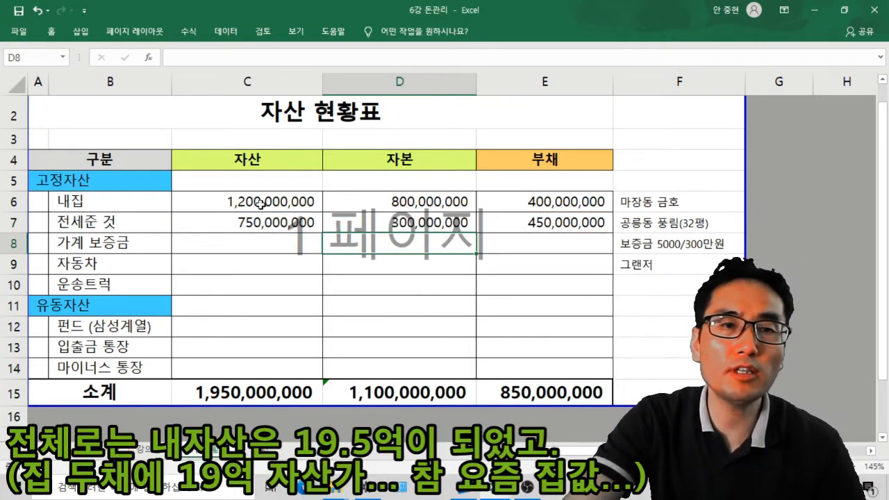
Step: Review the amounts of 내집 and 전세준 것 in C6:E7 and compare the 소계 totals of 자산, 자본 and 부채 in row 15
drag(261, 203, 479, 224)
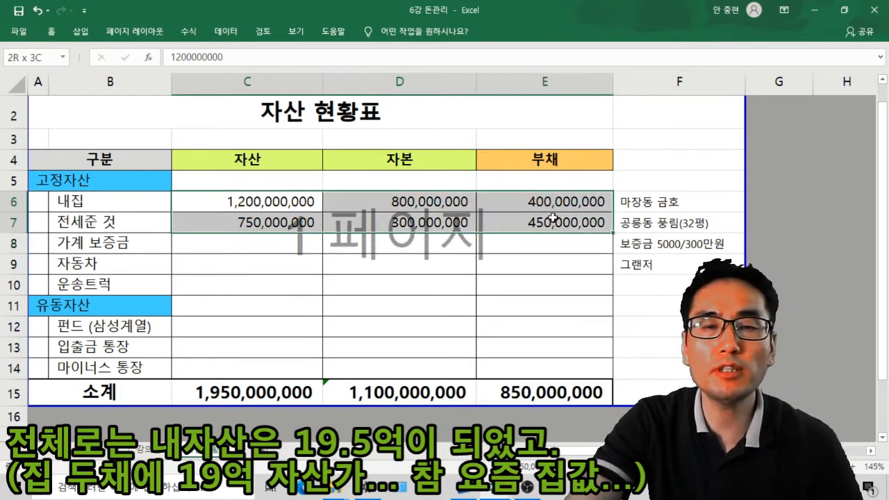
click(309, 392)
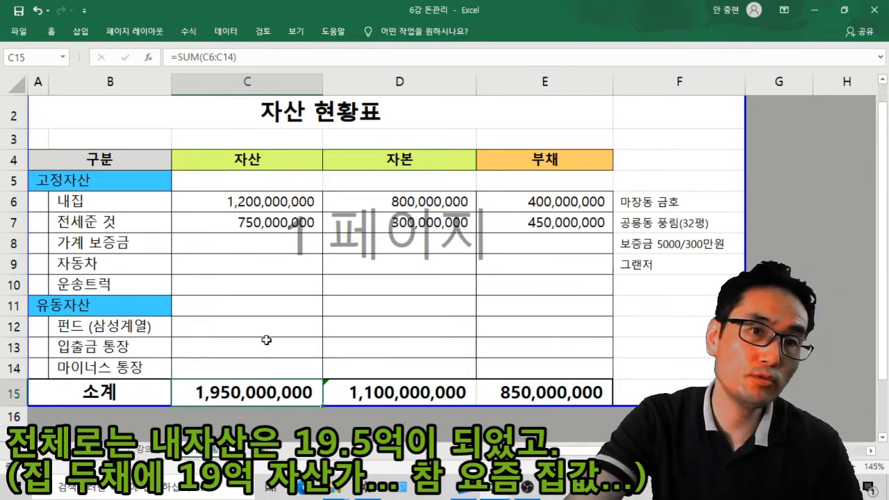
click(275, 243)
click(291, 389)
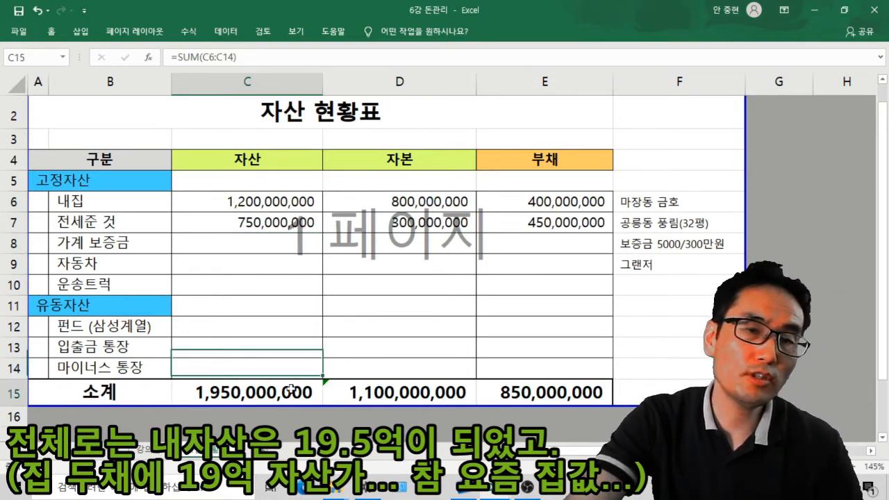
click(397, 398)
click(306, 388)
click(373, 394)
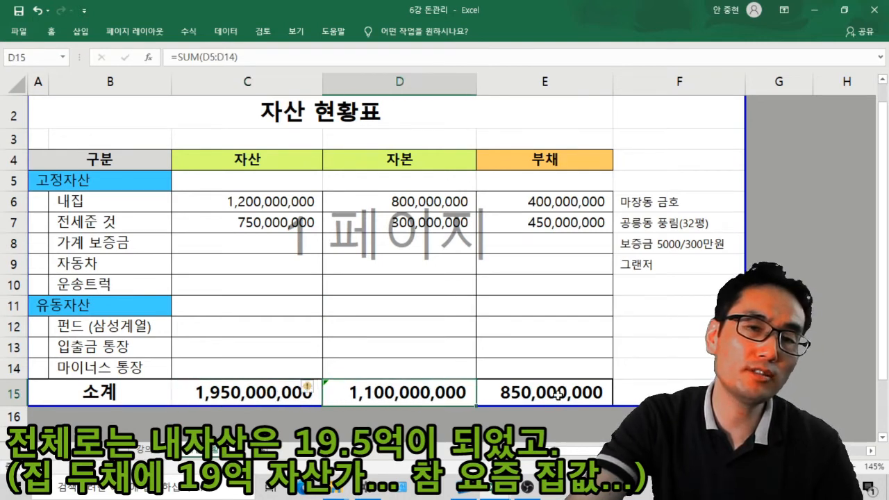
click(558, 395)
click(213, 393)
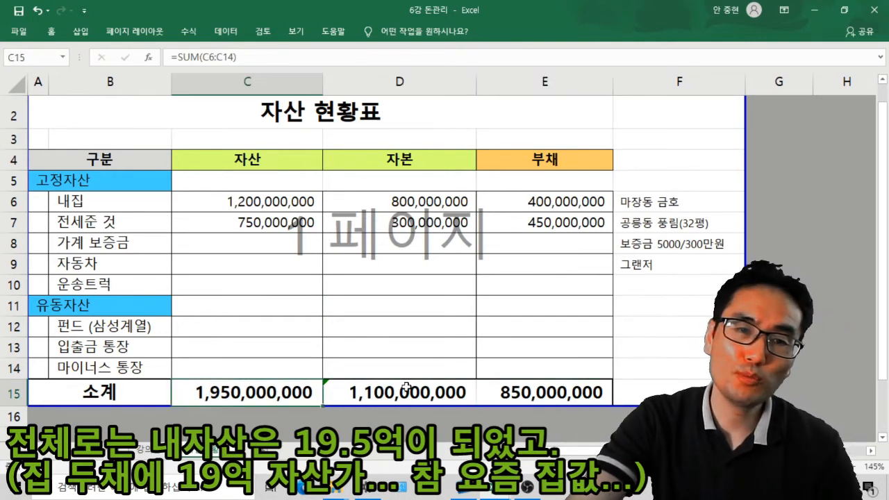
click(406, 388)
click(546, 394)
click(416, 393)
click(278, 386)
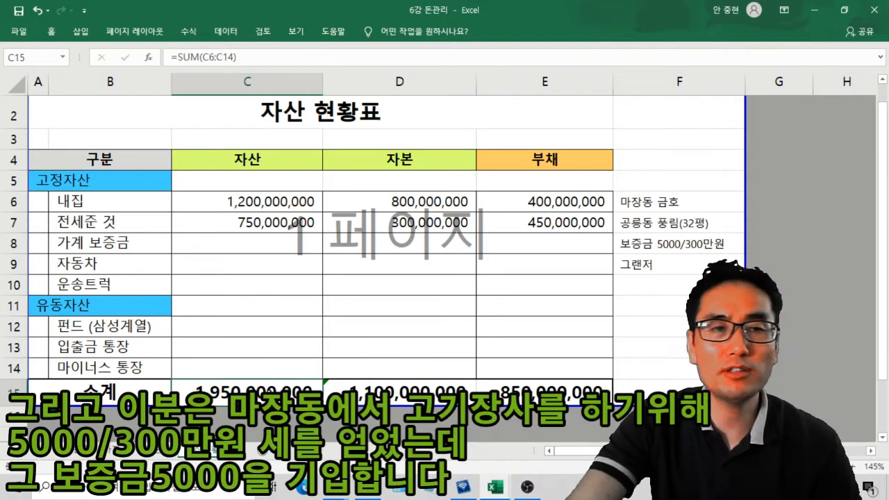
Step: Enter 50,000,000 as the 자산 amount of 가계 보증금 in cell C8, based on the deposit note in column F
click(281, 248)
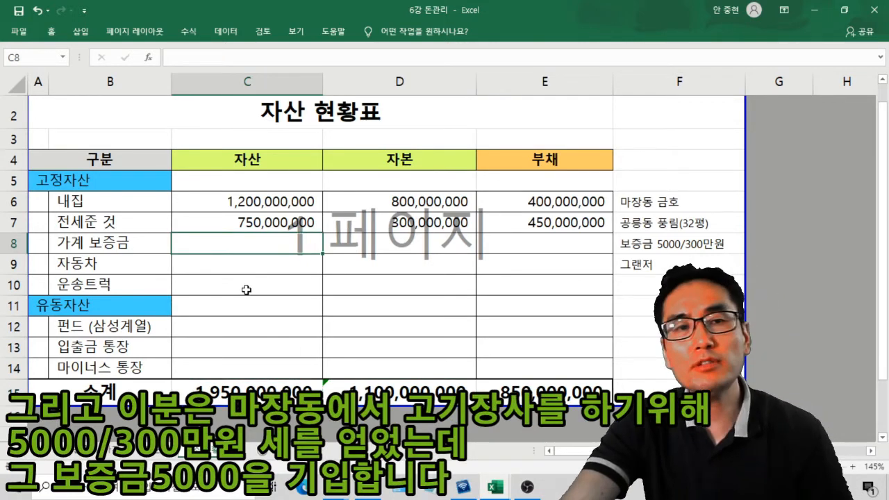
click(683, 251)
click(263, 240)
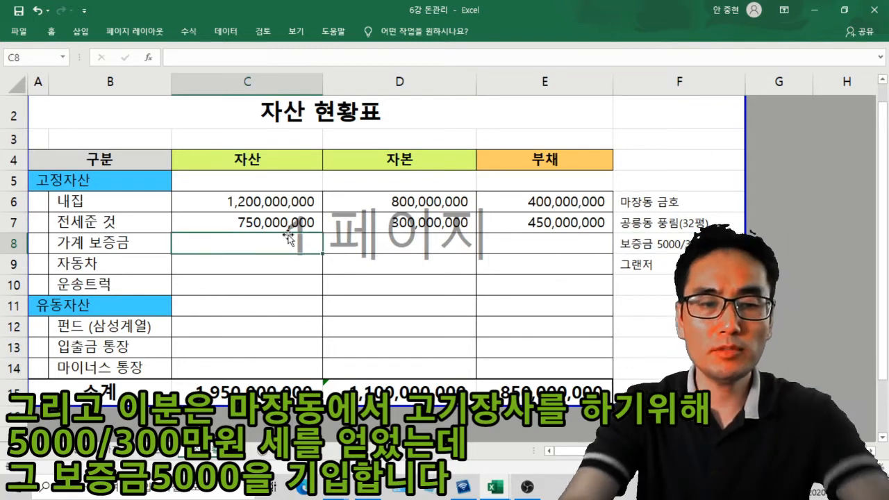
text(50,000,000)
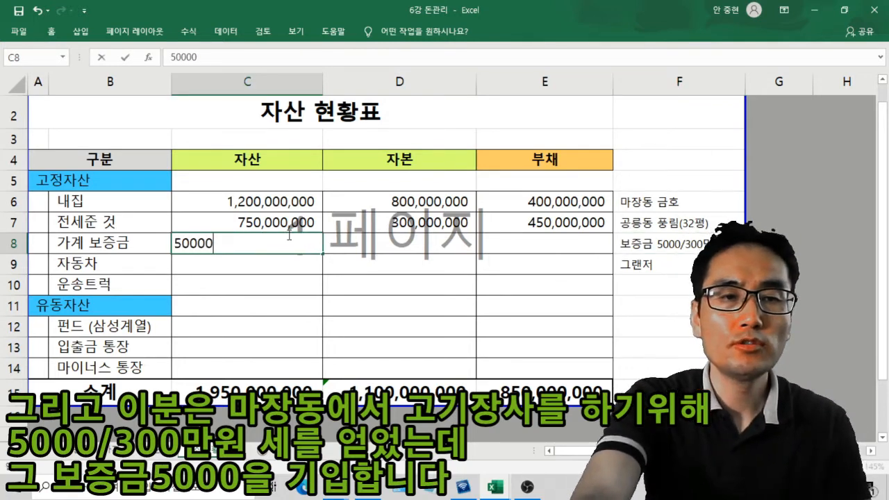
key(Return)
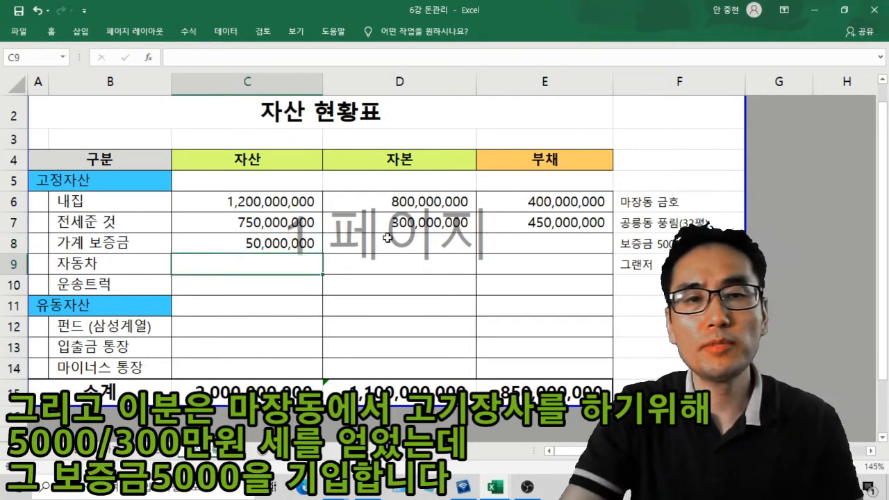
Step: Set the 자본 of 가계 보증금 in cell D8 equal to its 자산 with the formula =C8
click(405, 242)
text(=)
drag(251, 229, 249, 240)
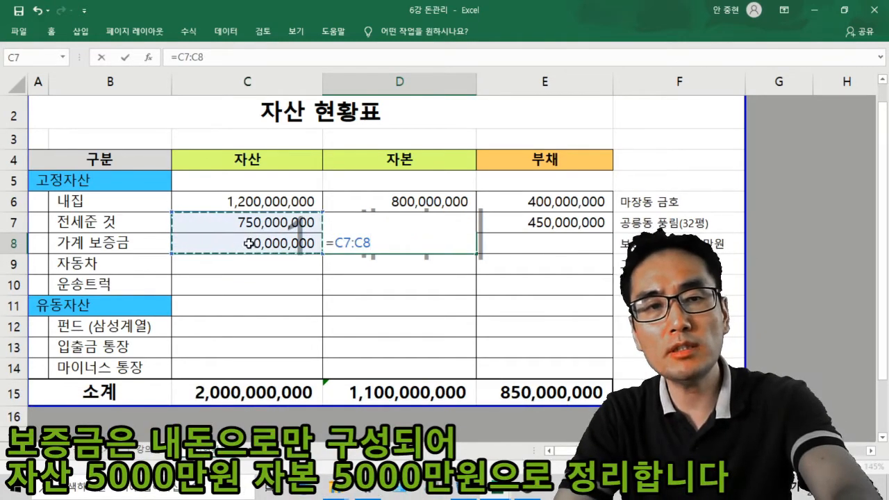
click(248, 243)
key(Return)
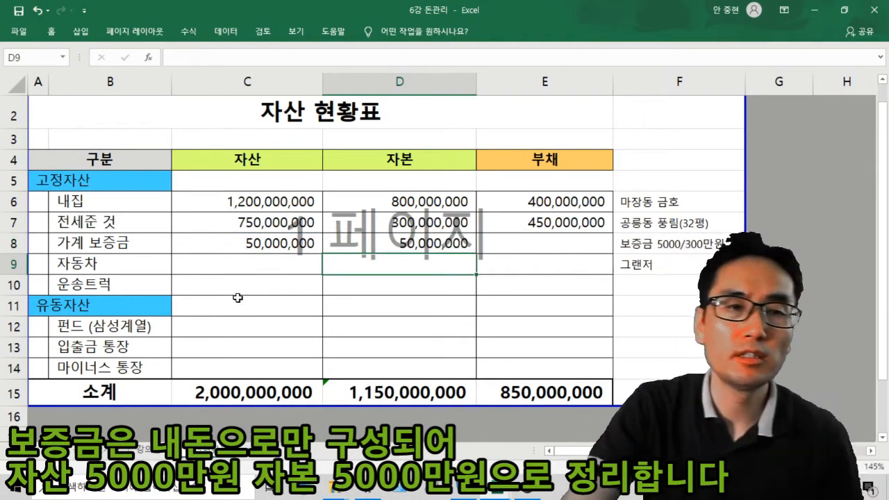
Step: Enter 20,000,000 as the 자산 of 자동차 in cell C9 and set its 자본 in D9 with =C9
click(285, 261)
text(2)
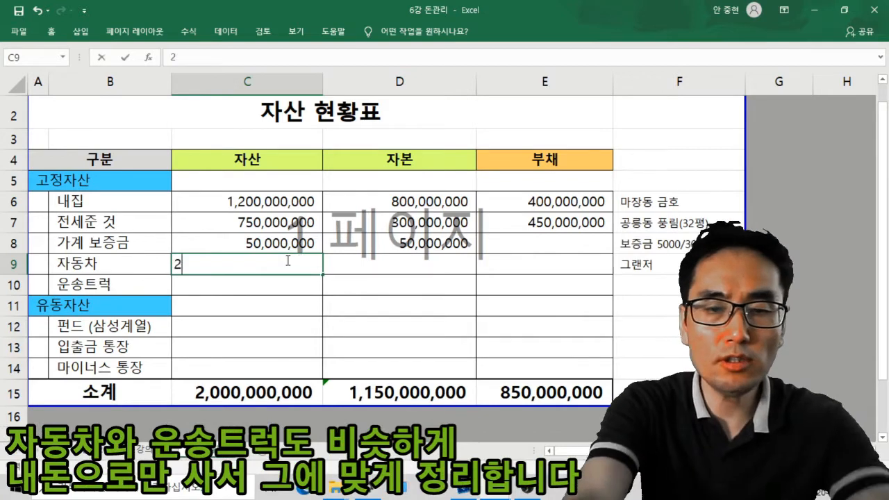
text(0,000,000)
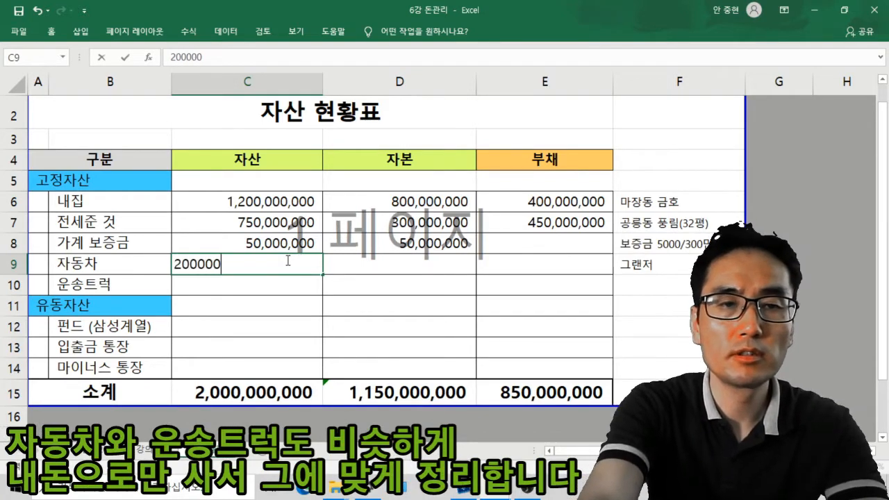
key(Return)
click(369, 266)
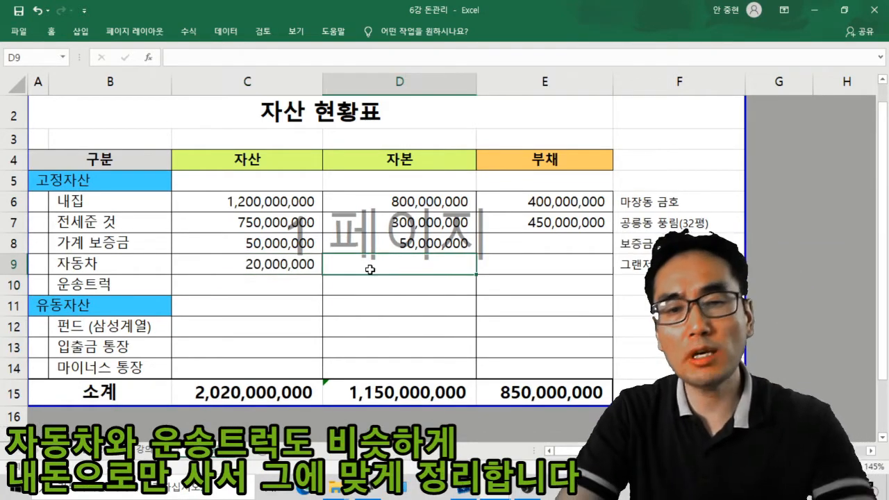
text(=)
click(293, 264)
key(Return)
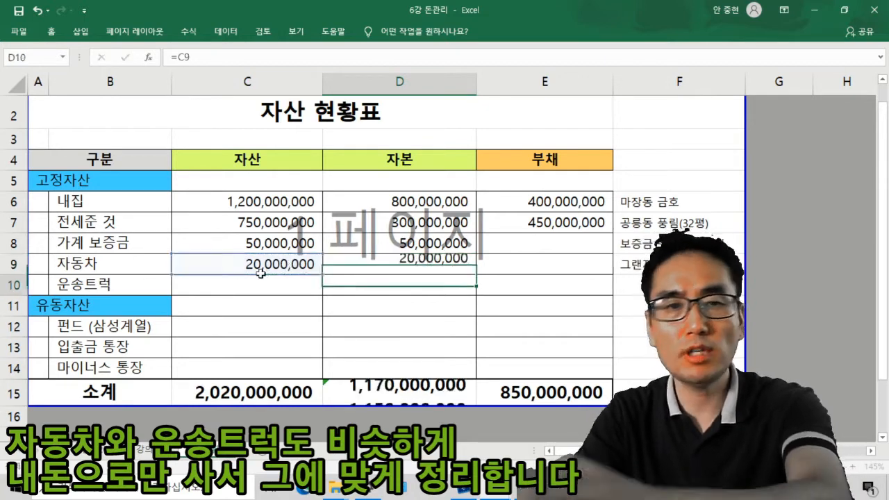
Step: Enter 8,000,000 as the 자산 of 운송트럭 in cell C10 and set its 자본 in D10 with =C10
click(266, 285)
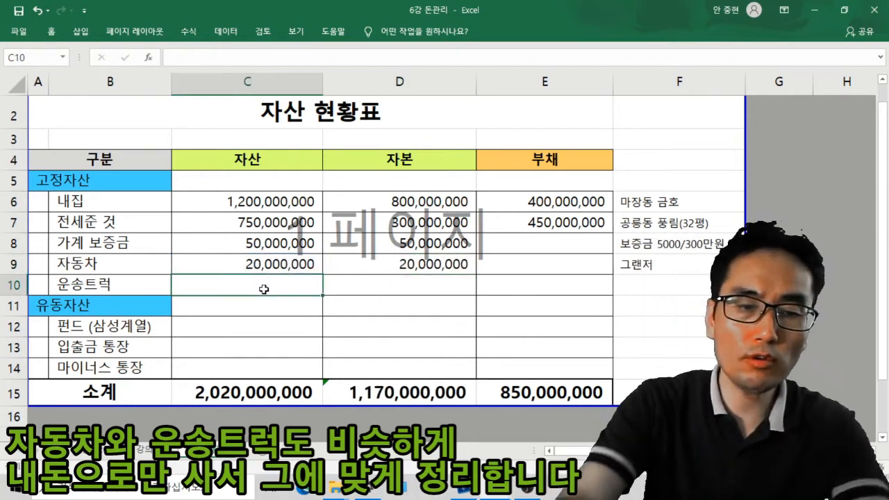
text(8000000)
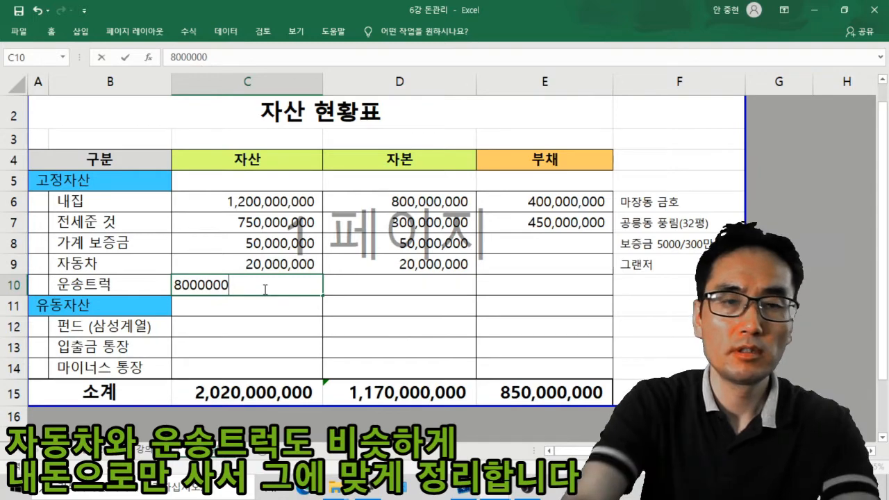
key(Tab)
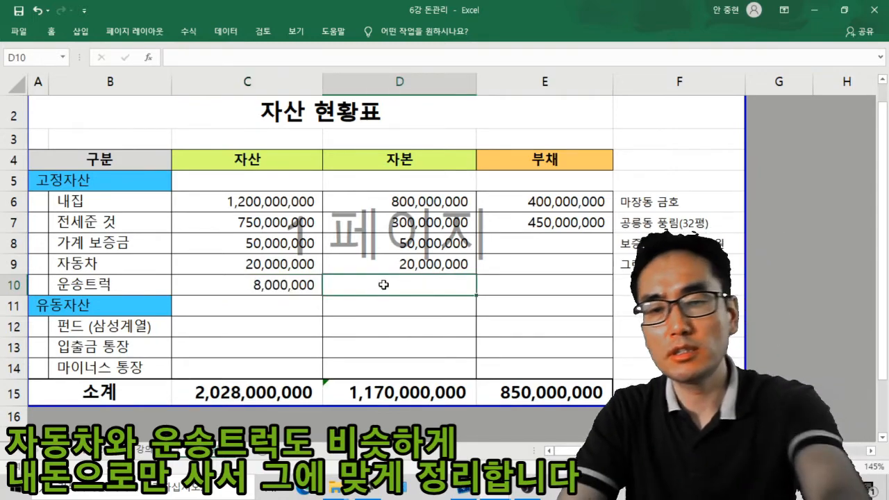
text(=)
click(299, 283)
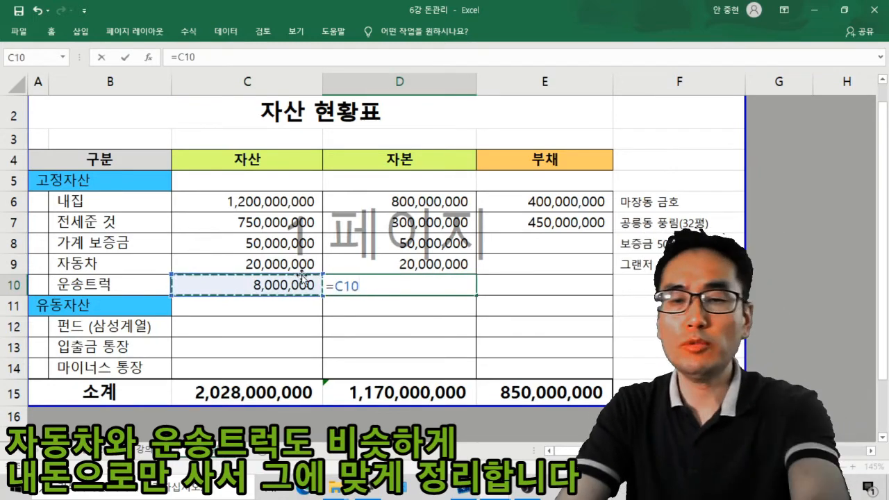
key(Return)
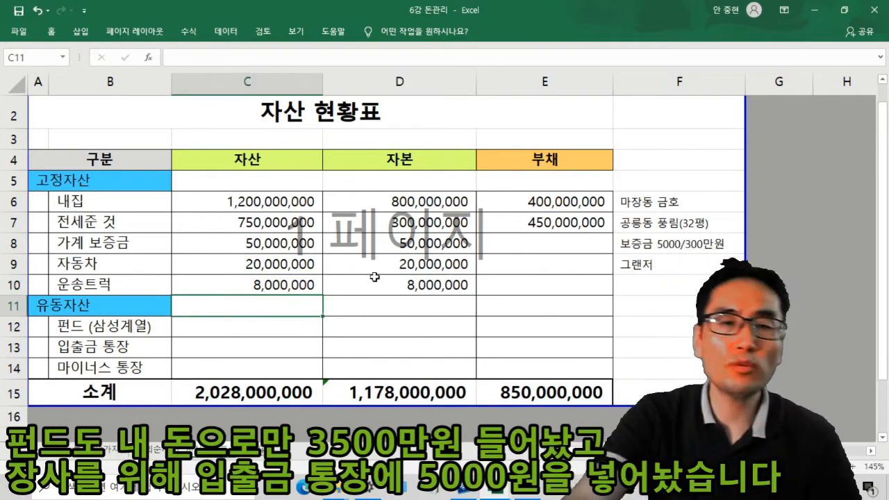
Step: Enter 35,000,000 as the 자산 of 펀드 (삼성계열) in cell C12 and set its 자본 in D12 with =C12
click(290, 331)
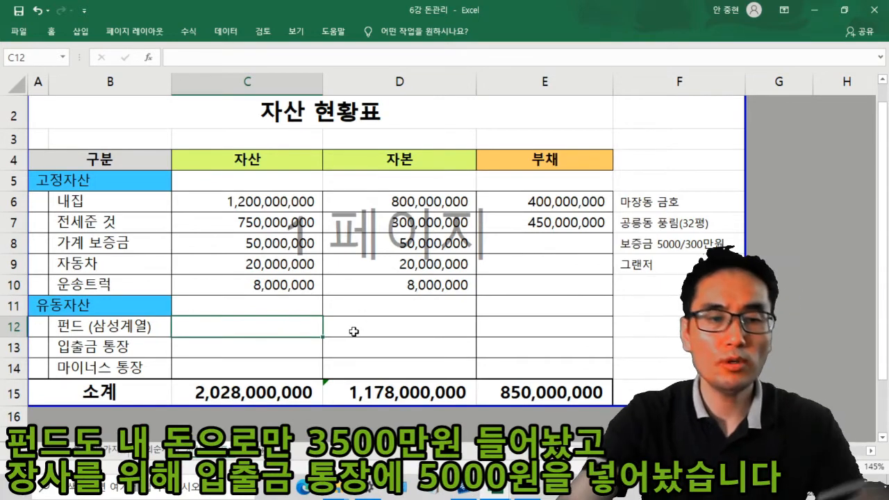
text(35000000)
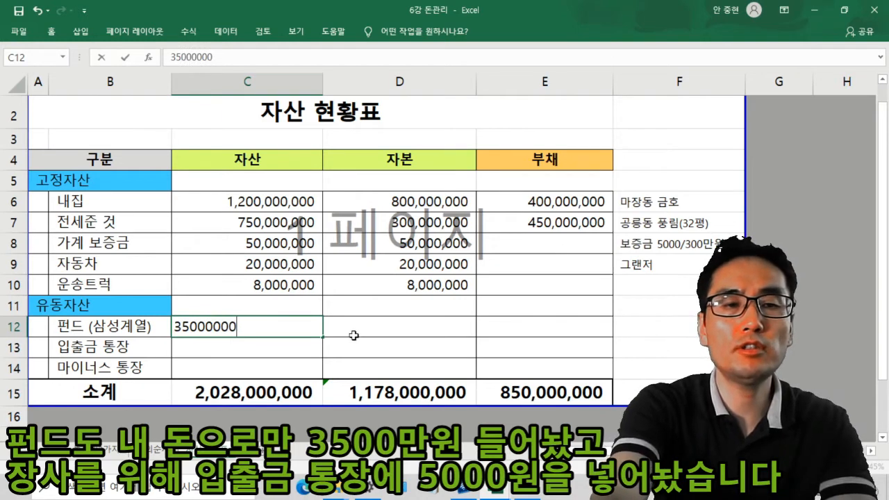
key(Return)
click(354, 333)
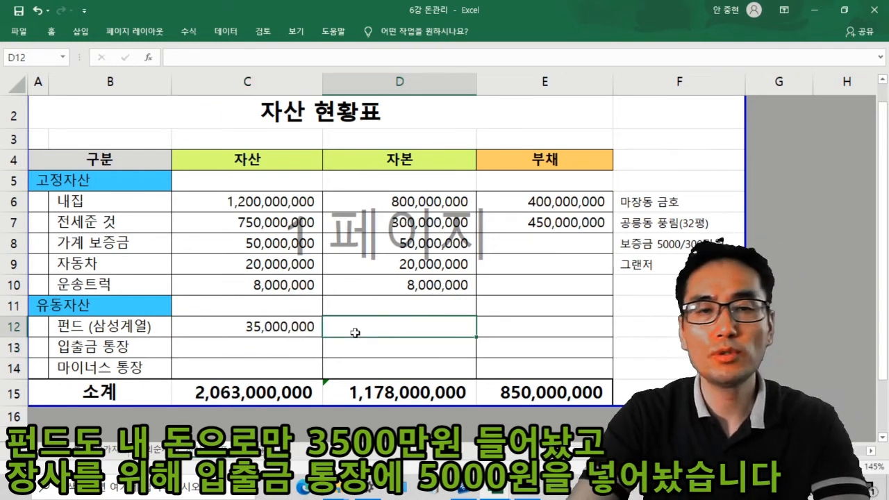
text(=)
click(293, 326)
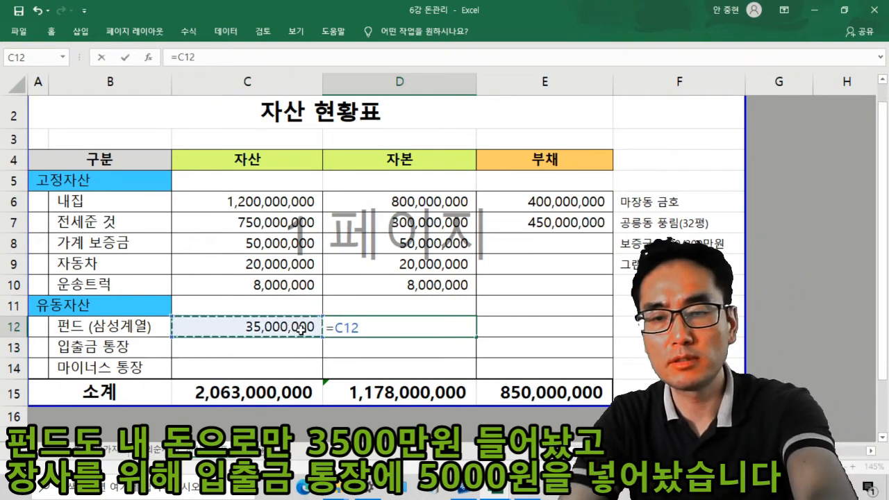
key(Return)
Step: Enter 50,000,000 as the 자산 of 입출금 통장 in cell C13 and set its 자본 in D13 with =C13
click(276, 347)
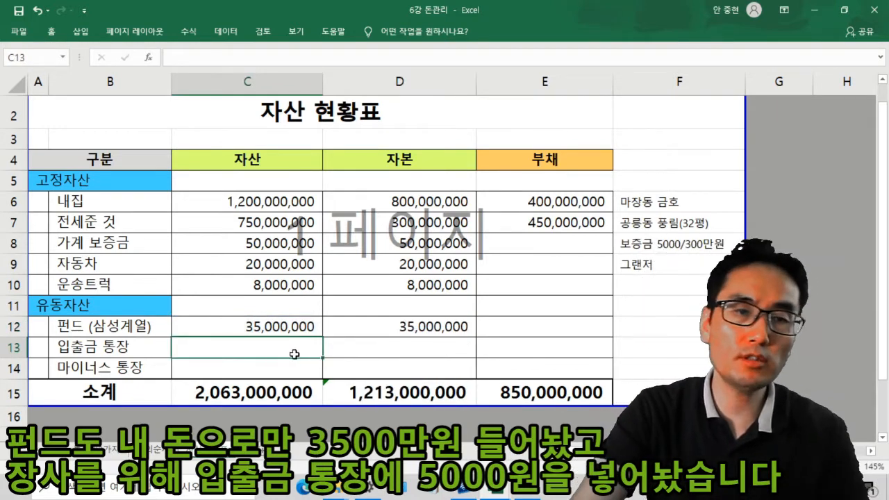
text(50000000)
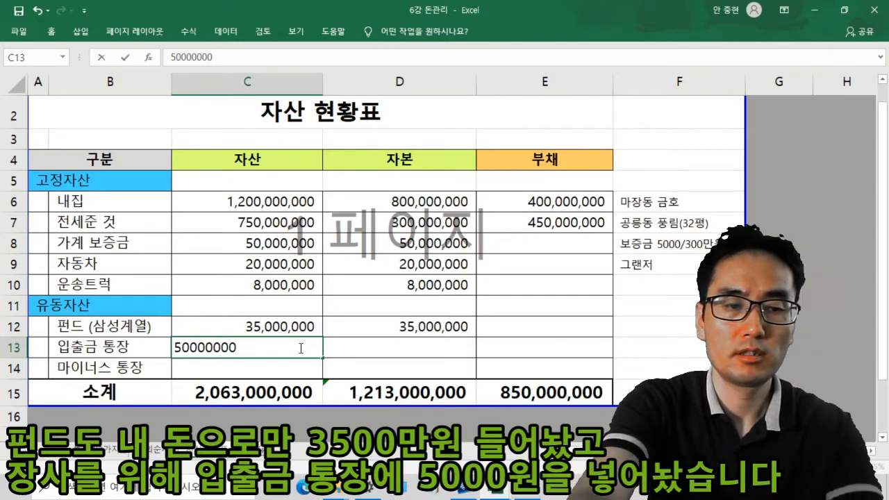
key(Tab)
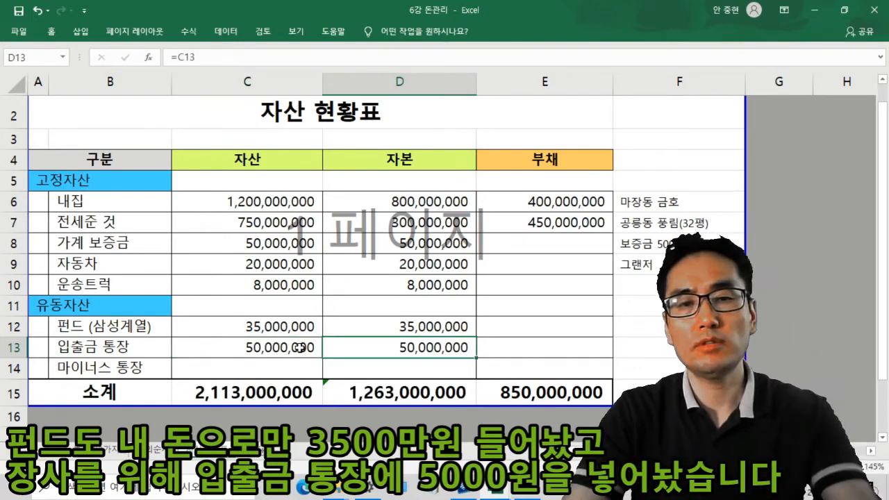
click(201, 368)
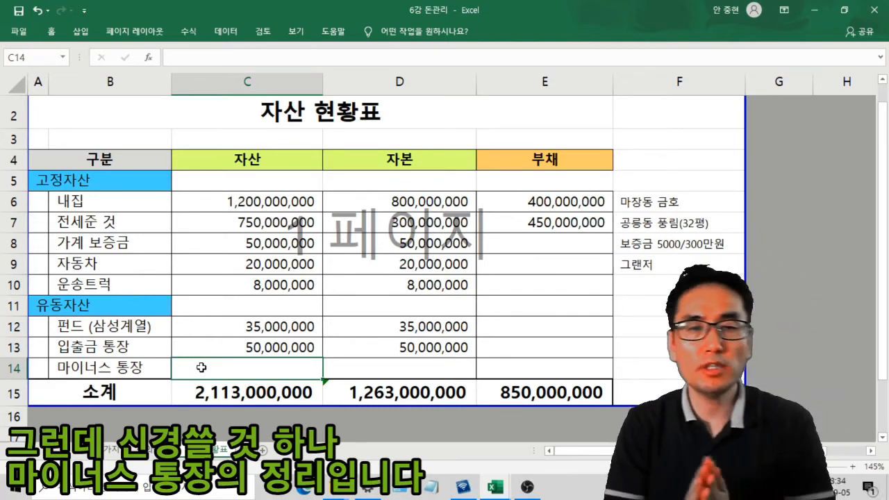
Step: Enter 20,000,000 as the 자산 of 마이너스 통장 in cell C14
text(2)
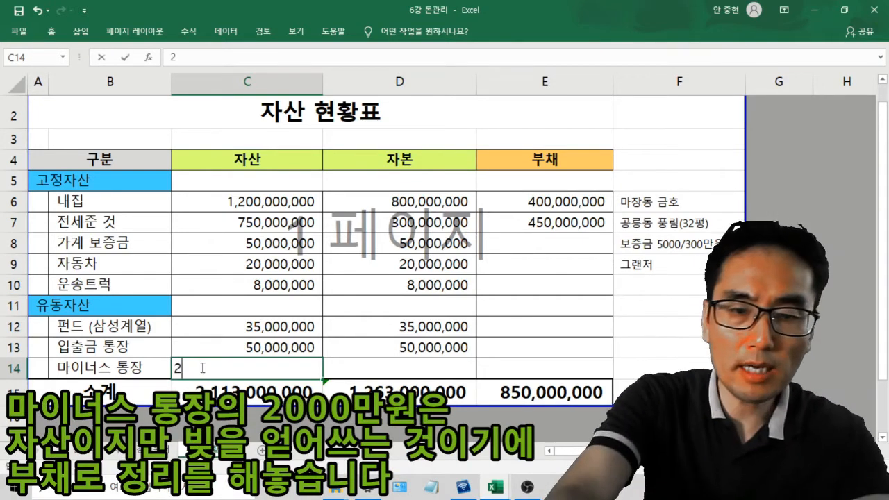
text(0000000)
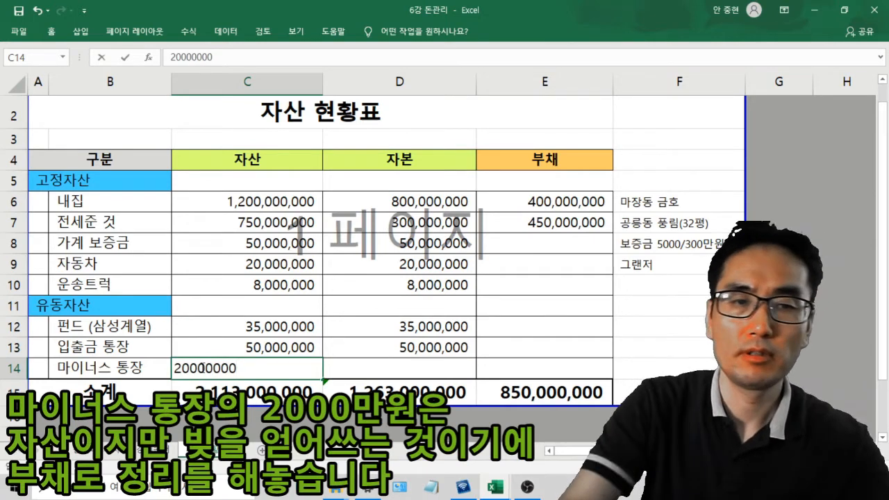
key(Tab)
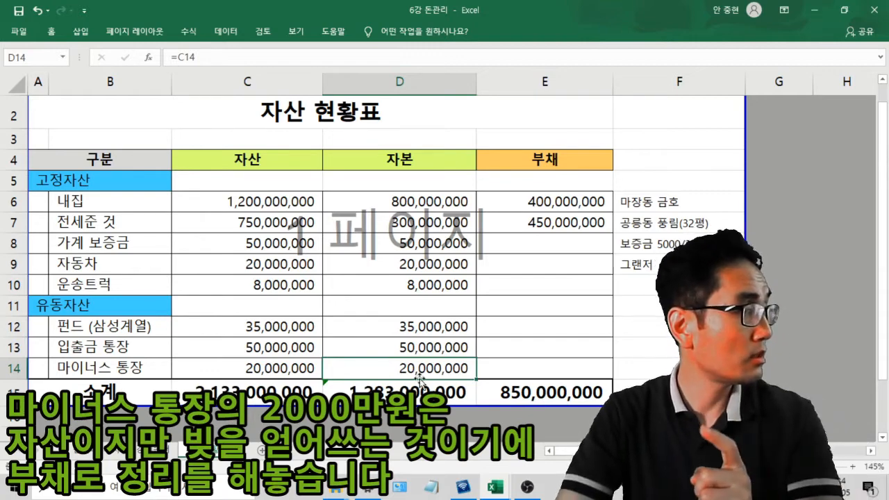
Step: Clear the 자본 of 마이너스 통장 in D14 and set its 부채 in E14 with =C14
key(Delete)
click(522, 364)
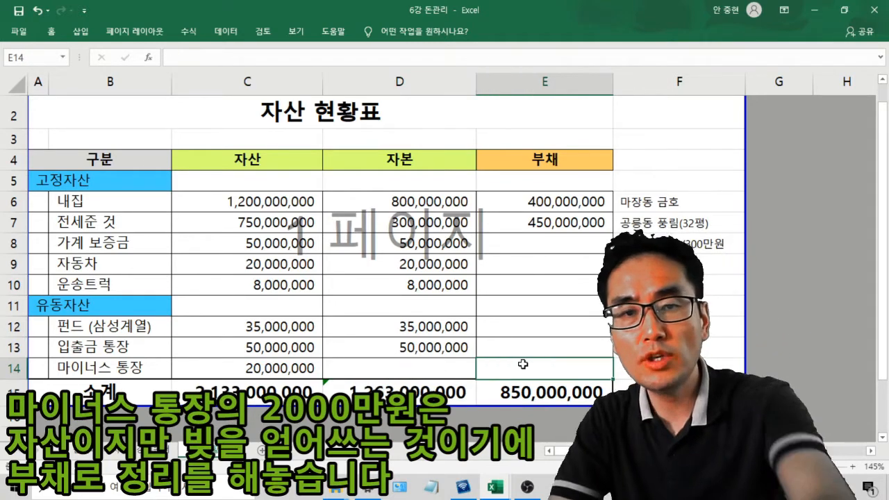
text(=)
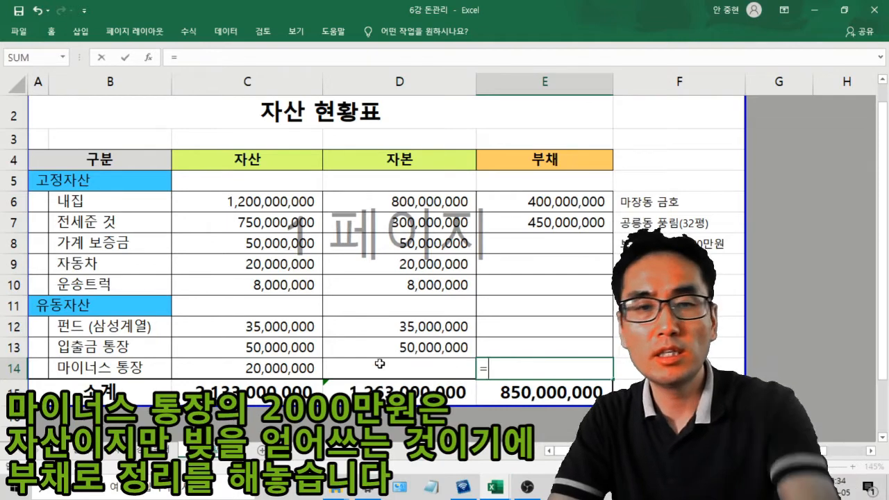
click(308, 368)
key(Return)
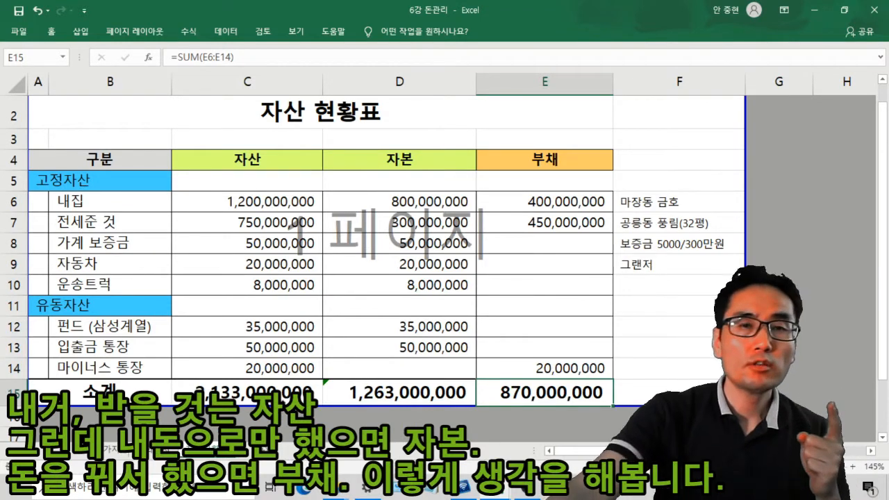
Step: Compare the 자산, 자본 and 부채 entries of 자동차, 펀드 (삼성계열), 입출금 통장 and 마이너스 통장
drag(466, 266, 506, 266)
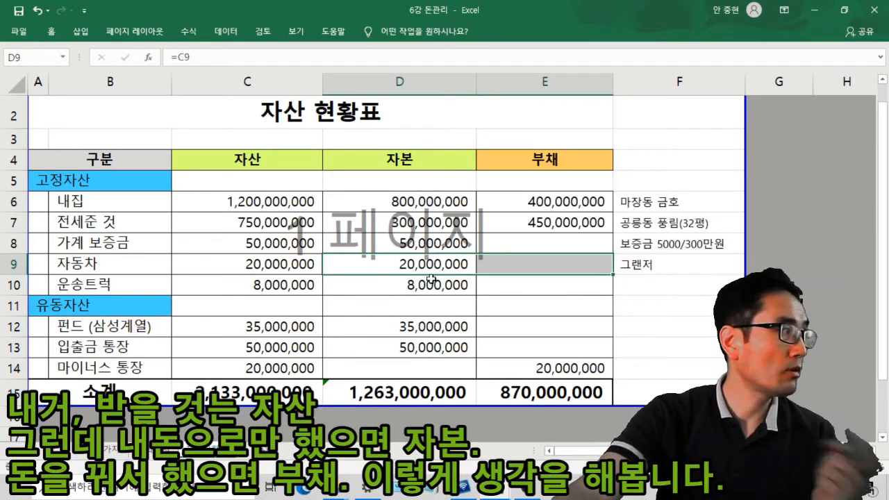
click(425, 269)
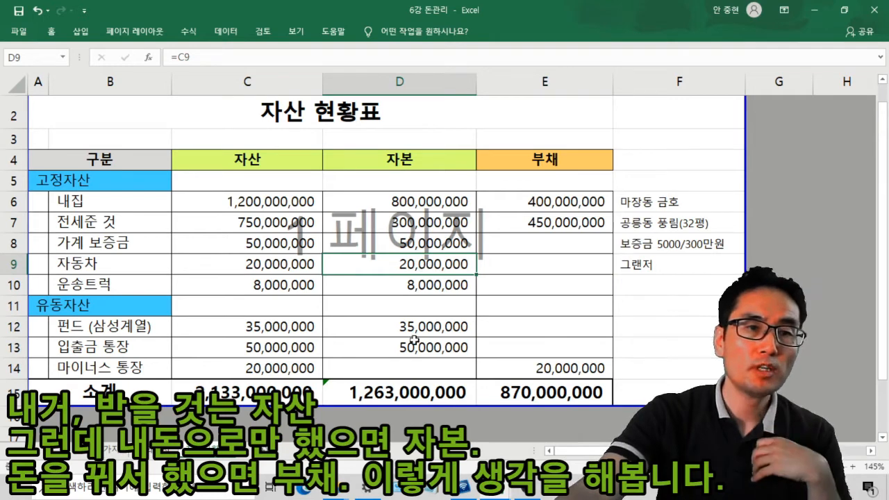
drag(234, 328, 355, 323)
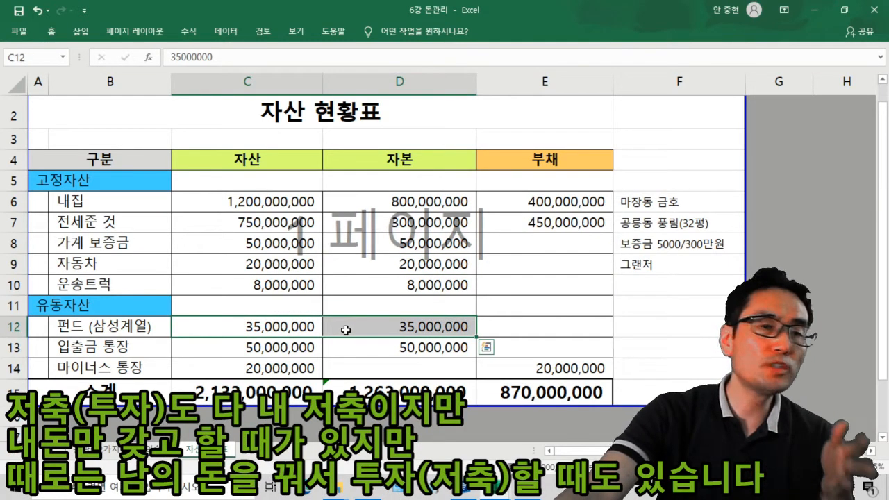
click(318, 330)
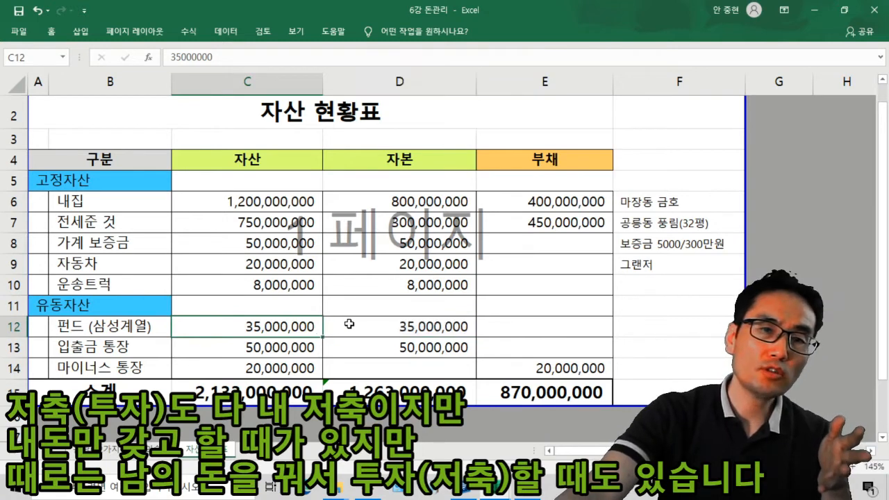
click(362, 323)
drag(286, 365, 508, 368)
click(300, 368)
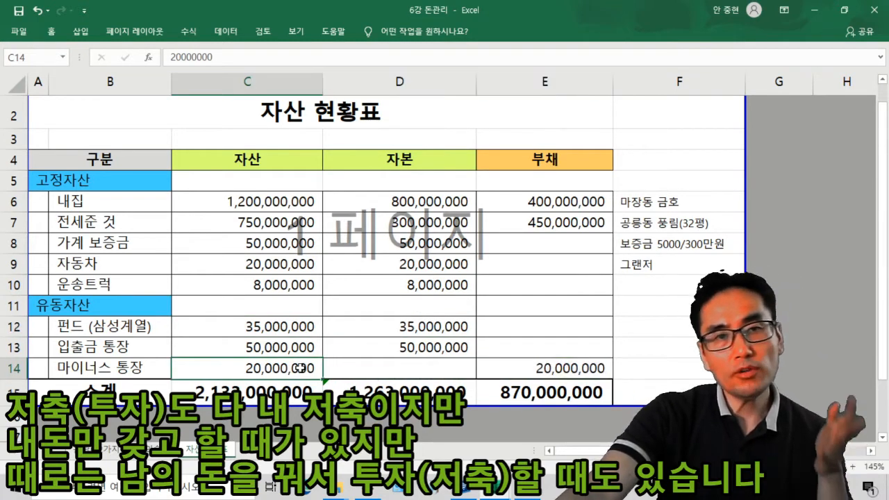
click(526, 367)
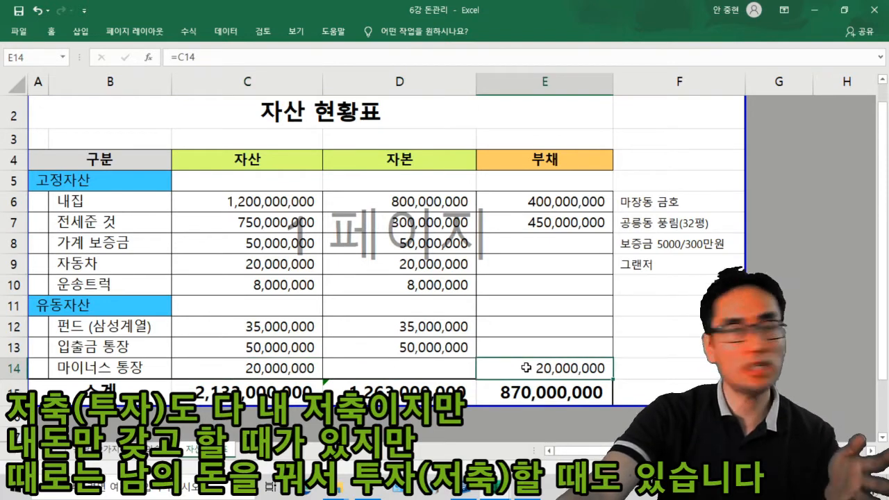
click(286, 368)
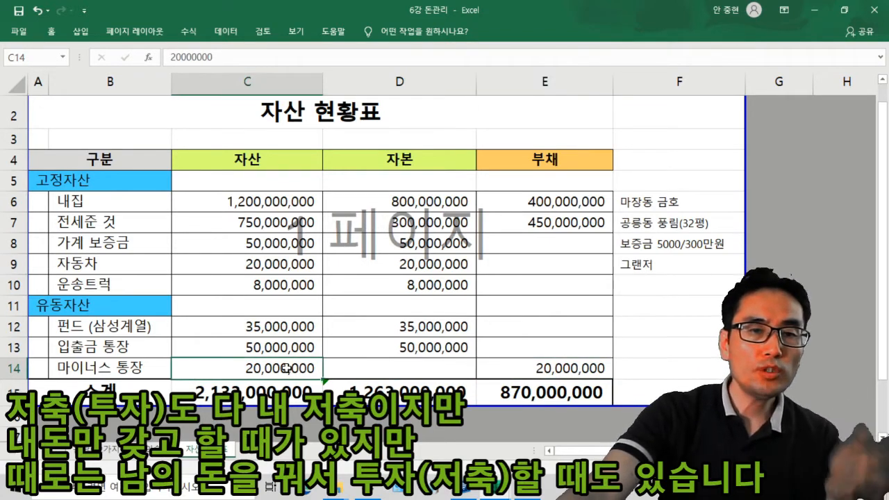
click(455, 345)
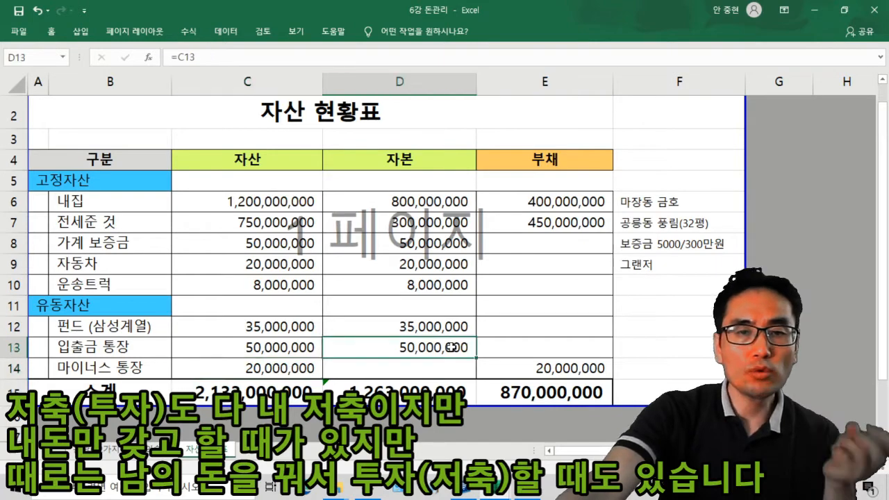
click(523, 367)
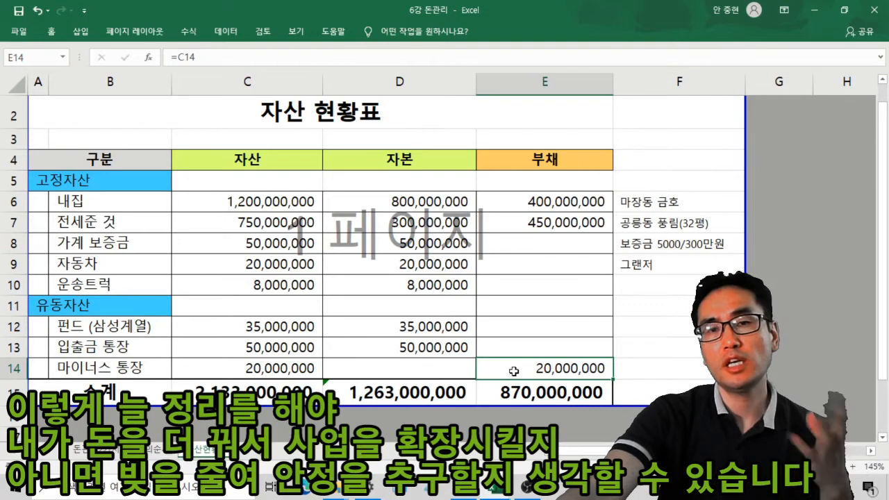
Step: Examine the 소계 totals of 자산, 자본 and 부채, and how the 전세준 것 row divides into 자본 and 부채
click(437, 398)
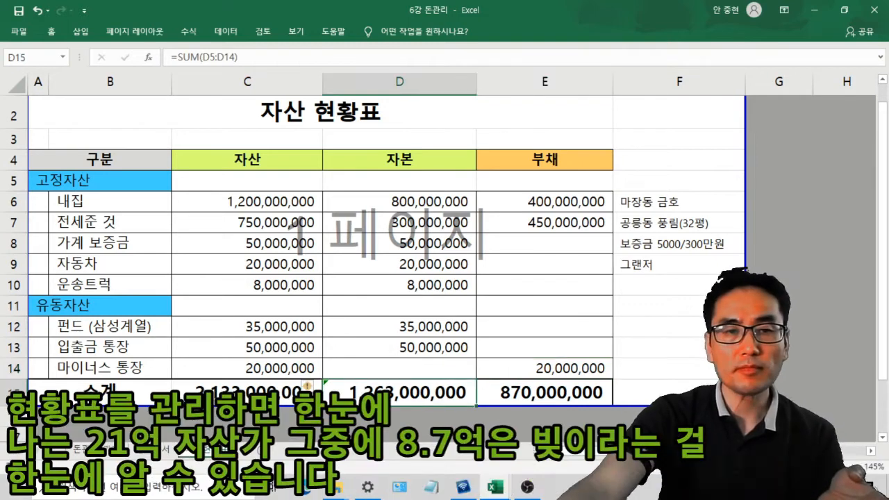
click(272, 390)
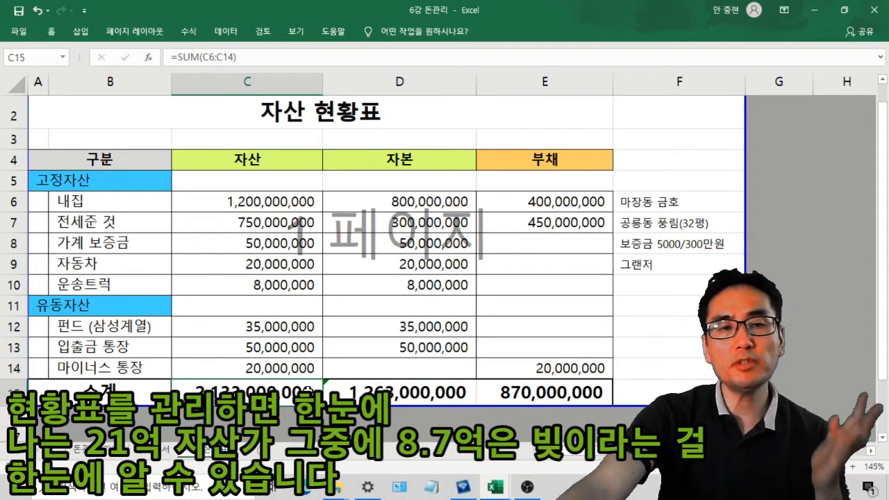
click(370, 392)
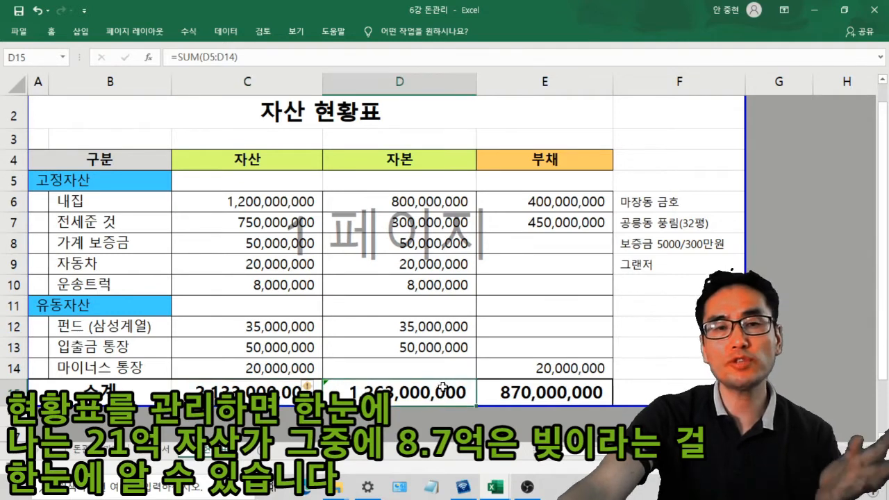
click(501, 391)
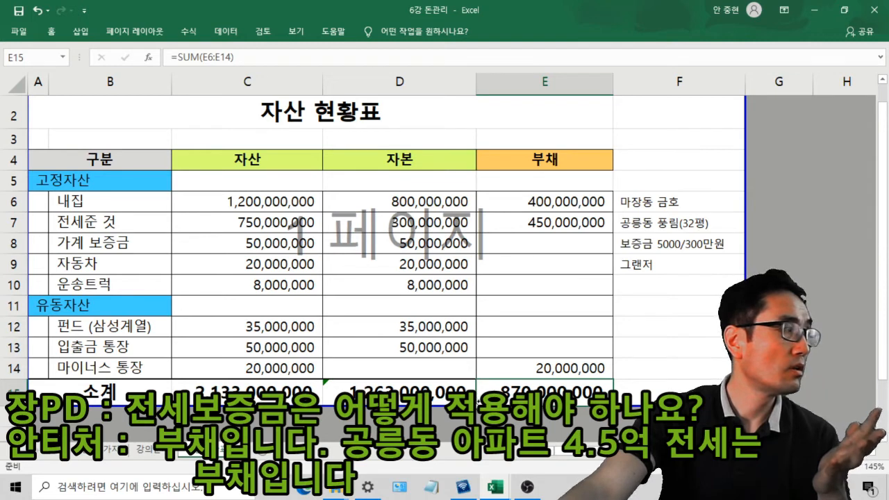
click(539, 210)
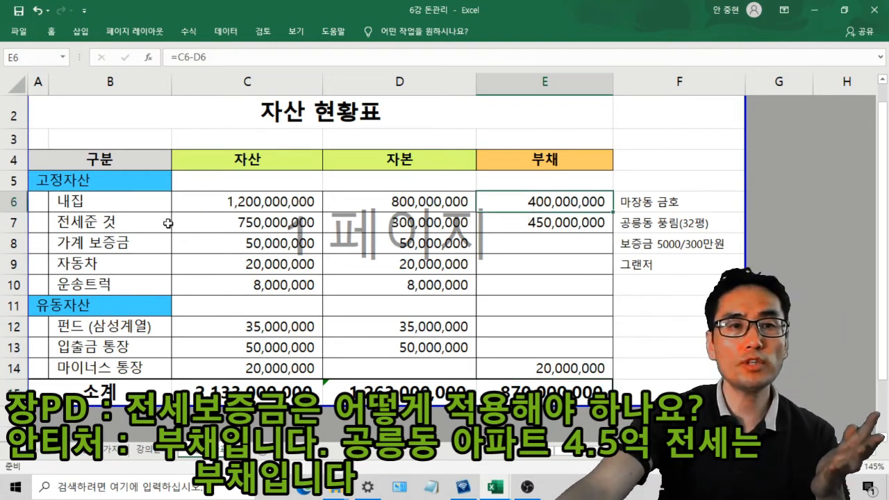
drag(168, 223, 507, 224)
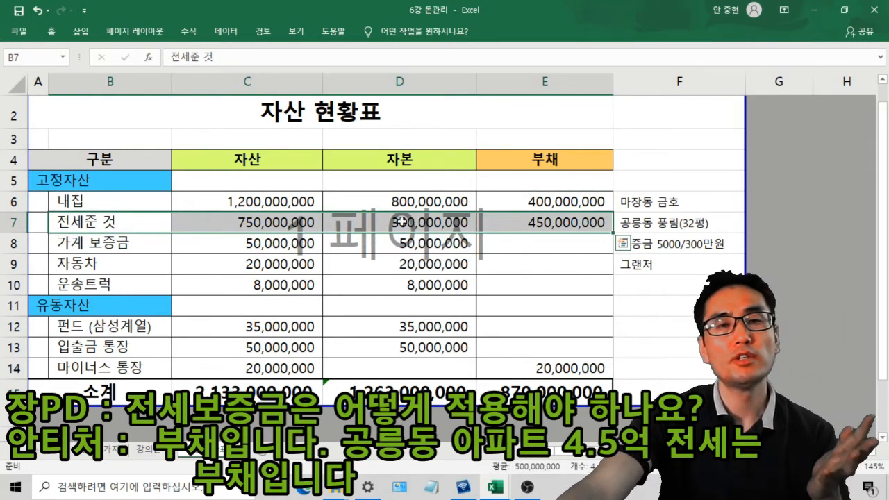
click(296, 222)
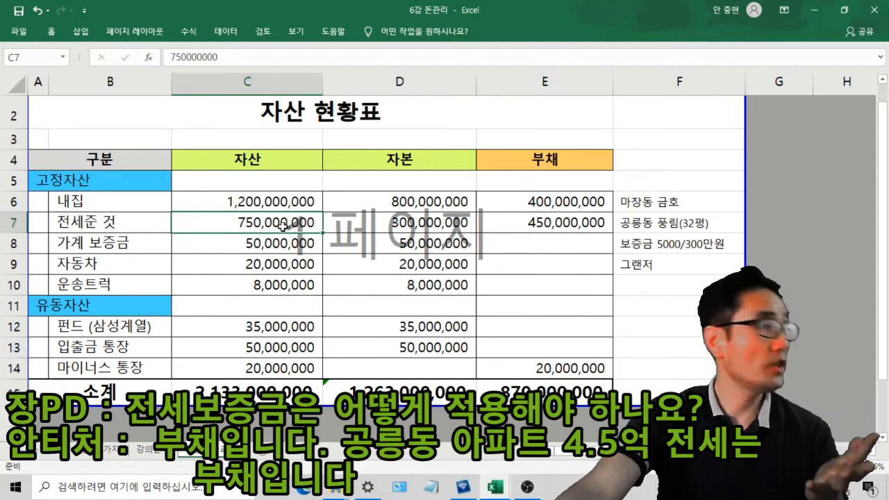
click(435, 223)
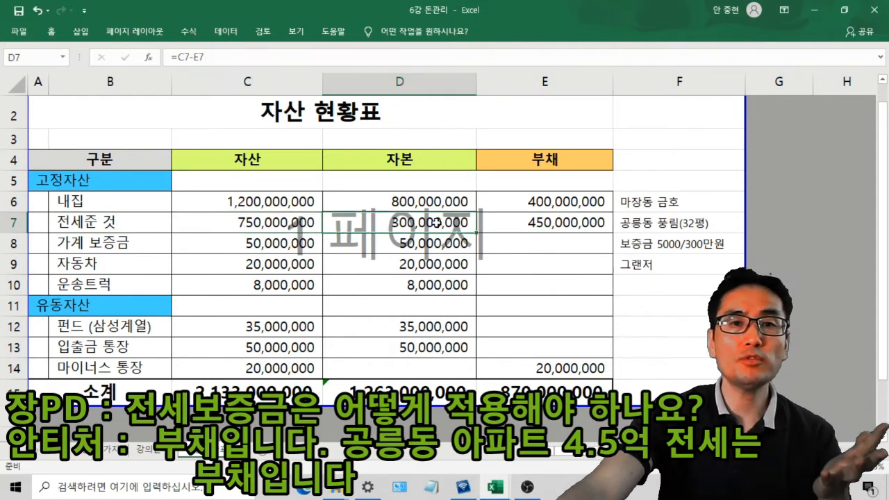
click(526, 225)
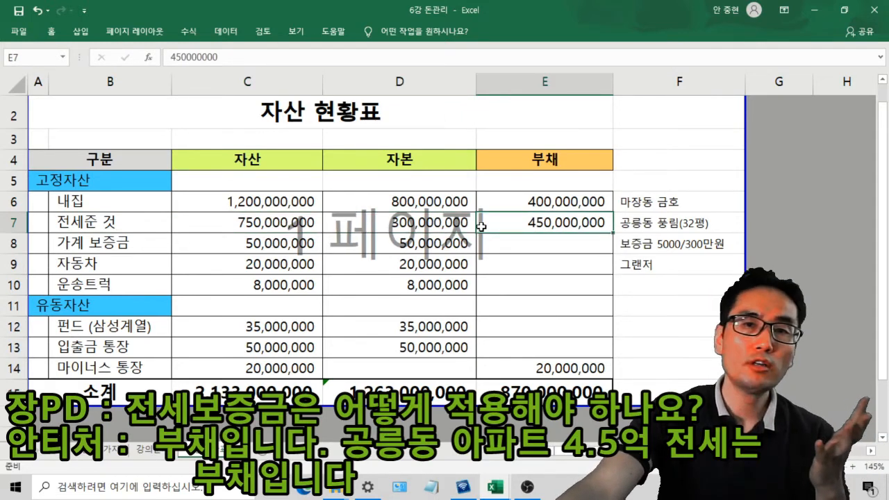
click(443, 219)
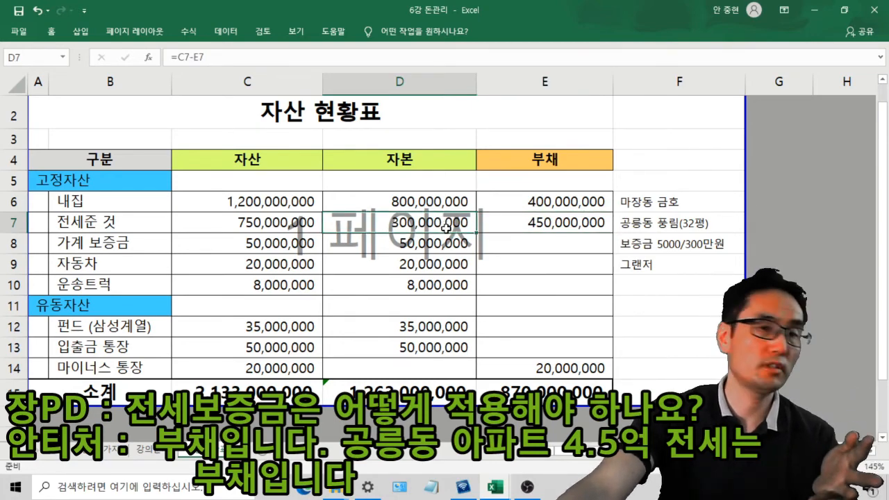
Step: Review the first 결산 item, 당월 수입으로 늘어난 금액, on the 강의순서 sheet
click(171, 451)
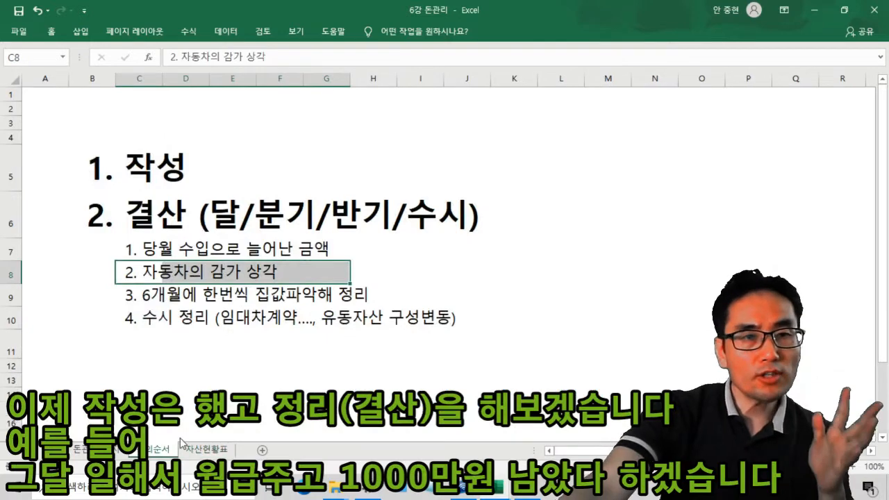
click(204, 250)
click(157, 251)
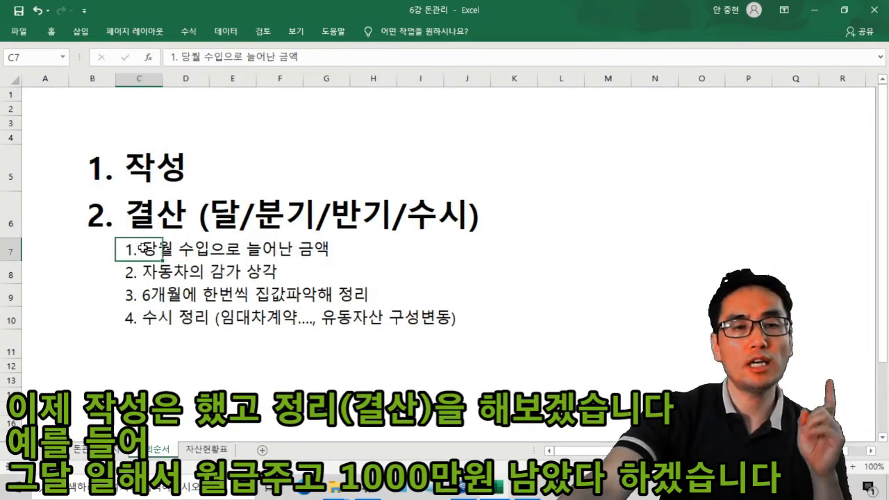
click(188, 351)
Step: On the 자산현황표 sheet, change the 자산 of 입출금 통장 in cell C13 to =50000000+10000000
click(206, 449)
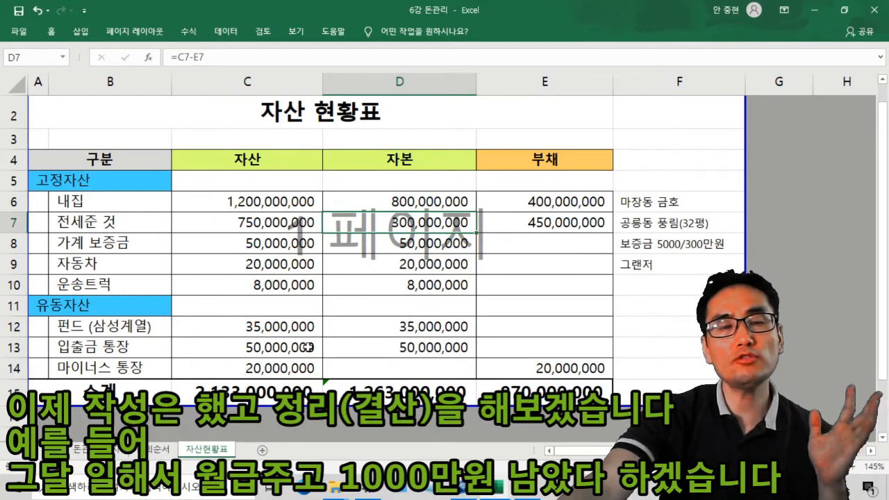
click(308, 347)
drag(120, 355, 252, 347)
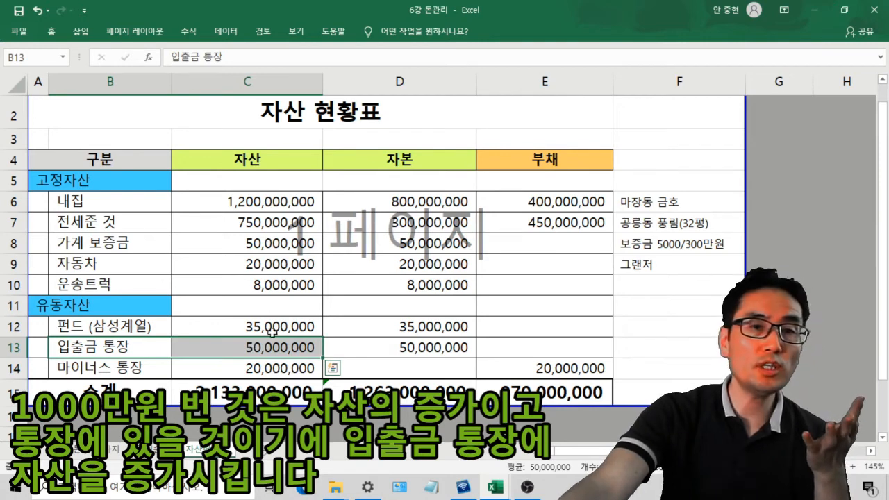
click(275, 344)
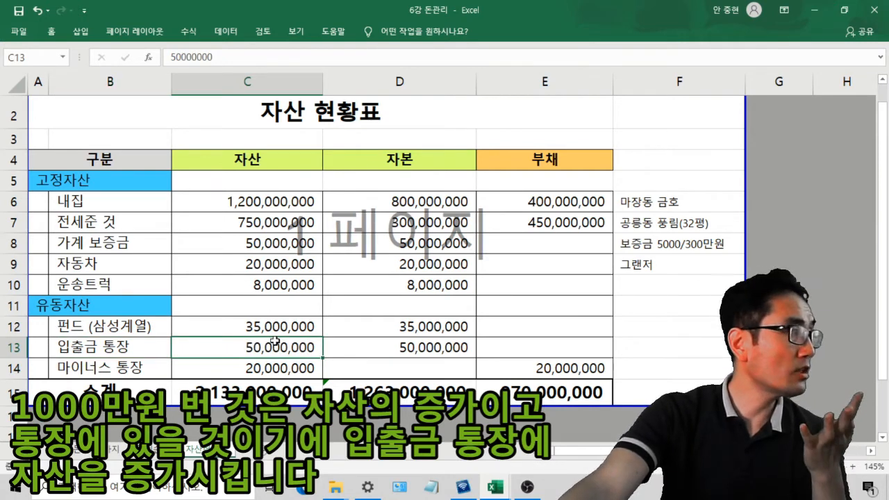
click(171, 58)
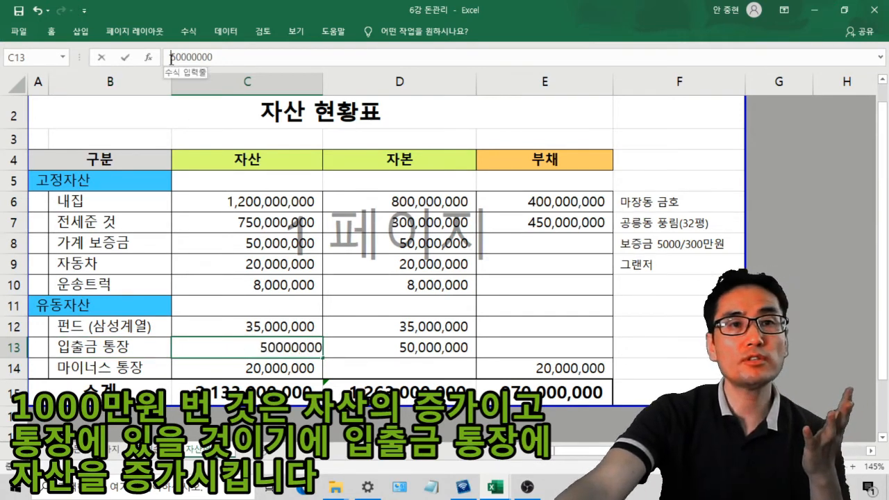
text(=)
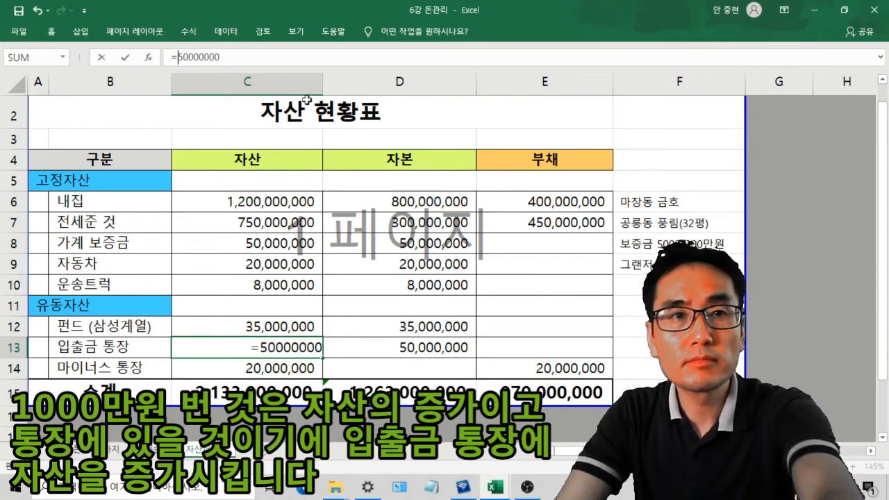
click(261, 56)
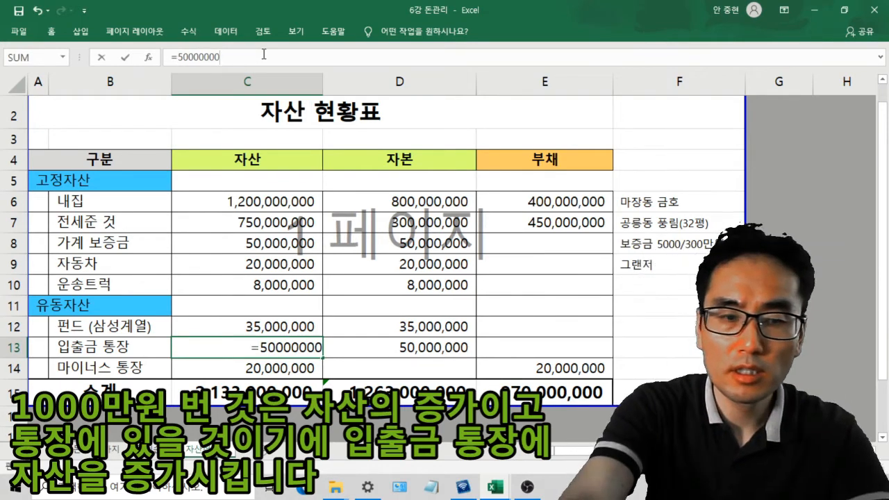
text(+100)
text(00000)
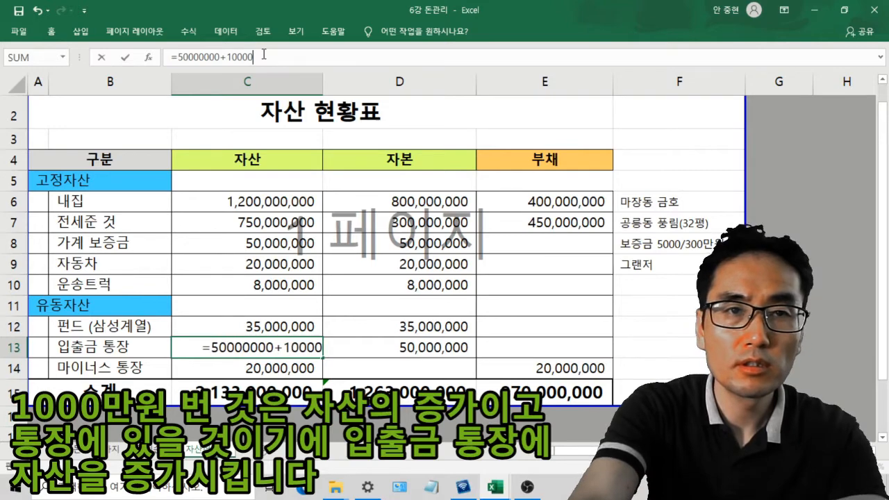
key(Return)
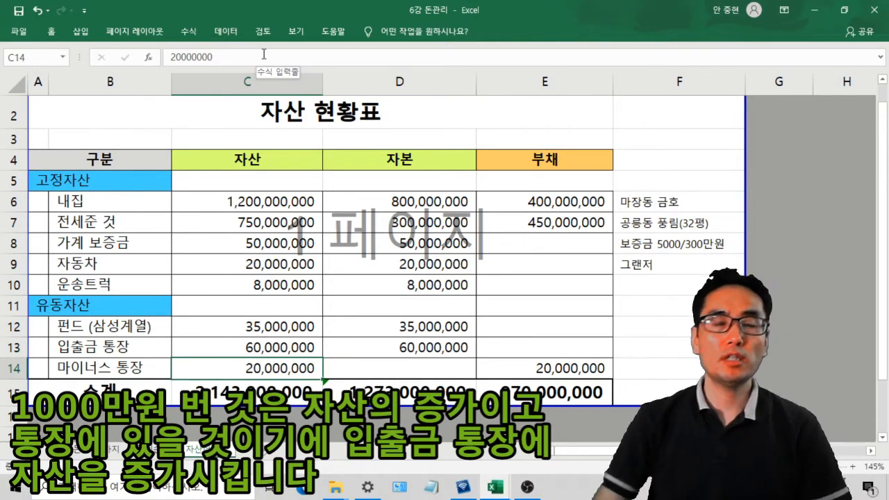
Step: Rename the 자산현황표 sheet as 자산현황-3월
double_click(230, 449)
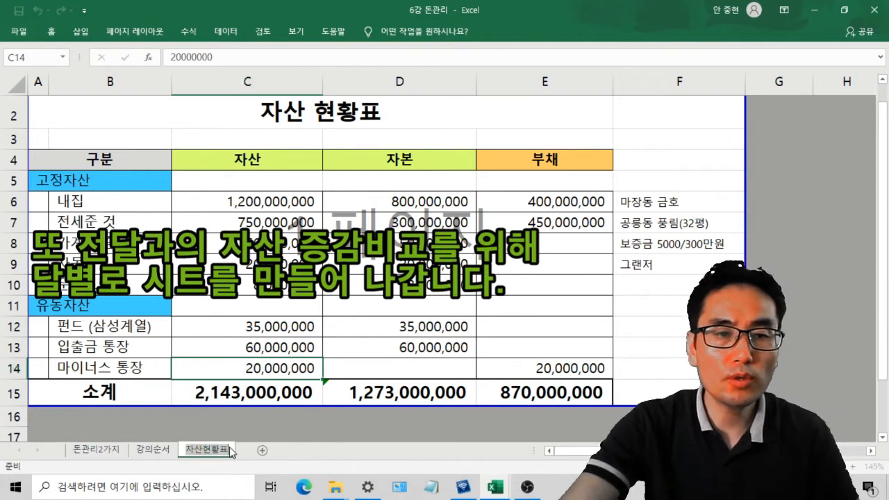
text(-3)
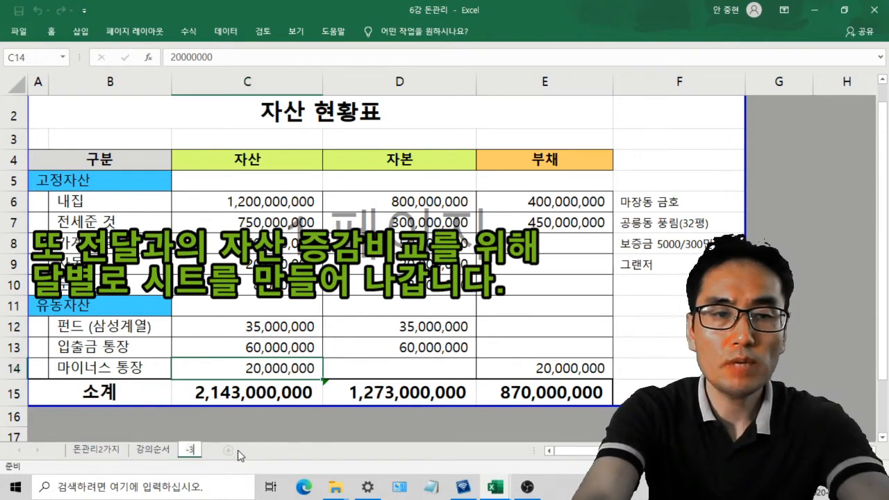
key(BackSpace)
key(BackSpace)
text(ㅈ)
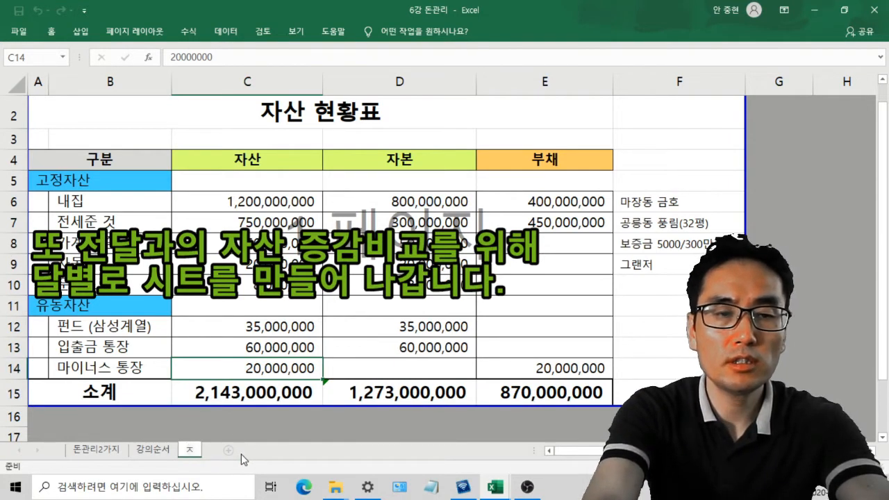
text(ㅏ산현황-)
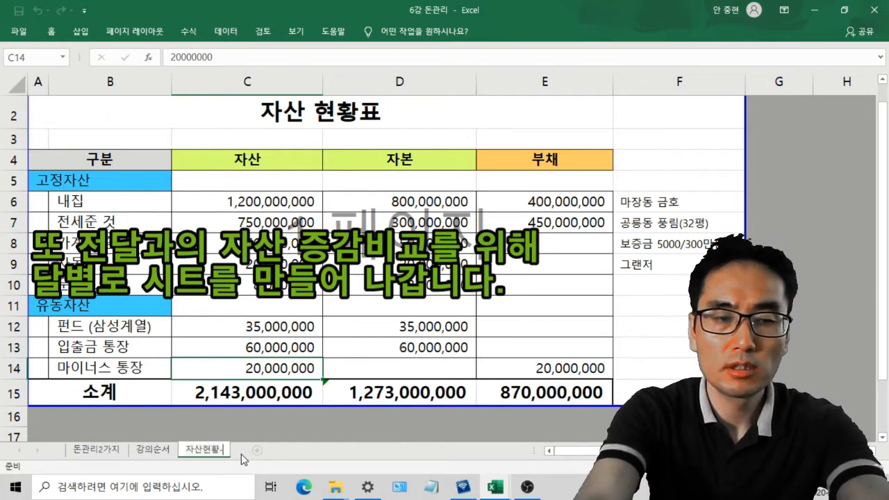
text(3워)
key(Return)
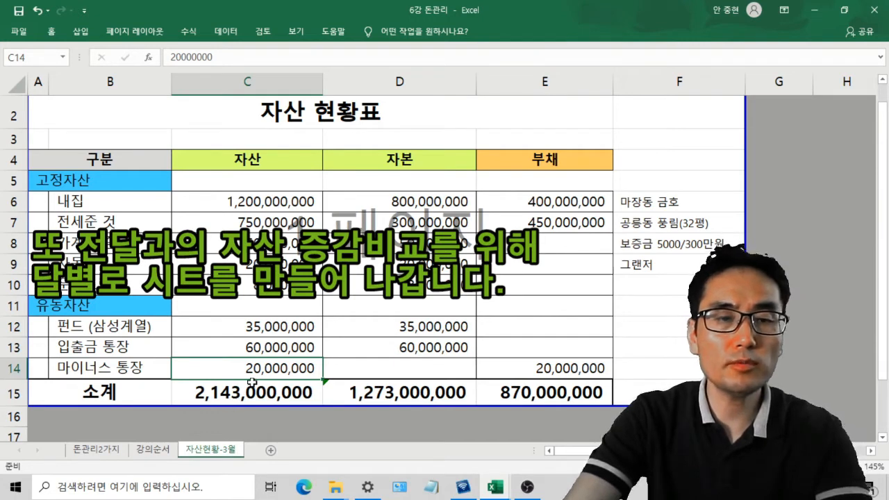
Step: On the 자산현황-3월 sheet, set the 자산 of 입출금 통장 in cell C13 to =50000000
click(244, 351)
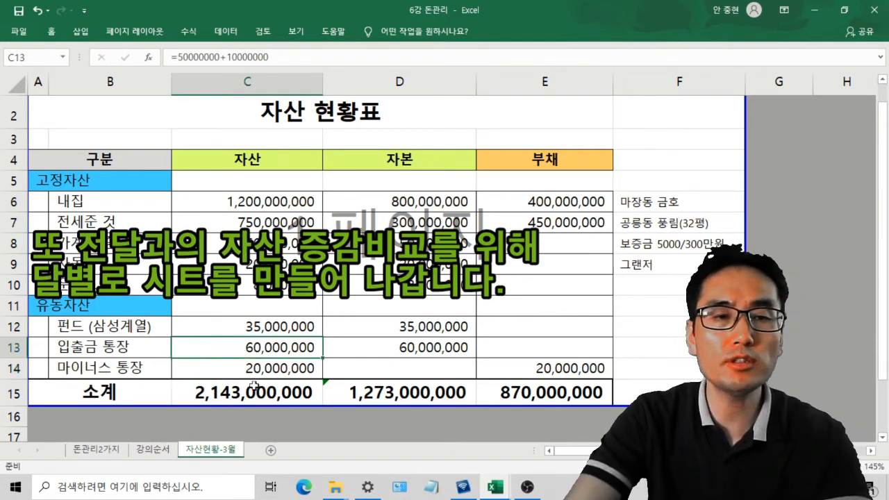
click(284, 56)
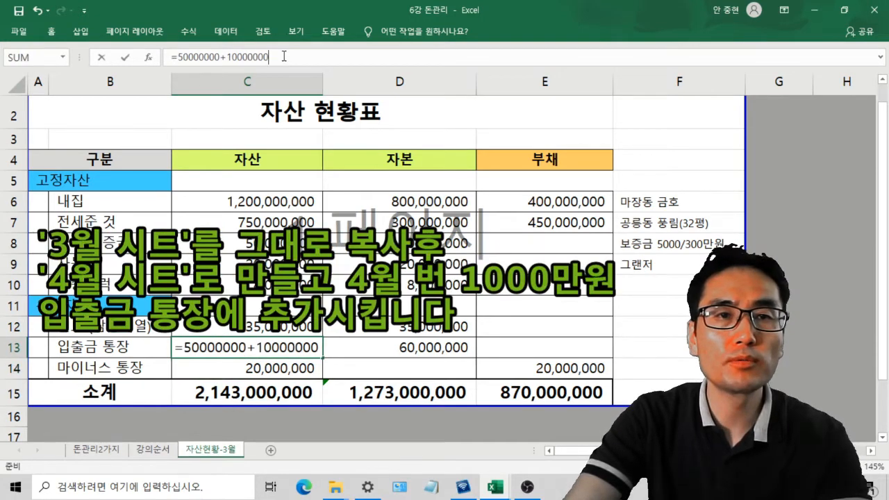
drag(284, 56, 221, 57)
key(BackSpace)
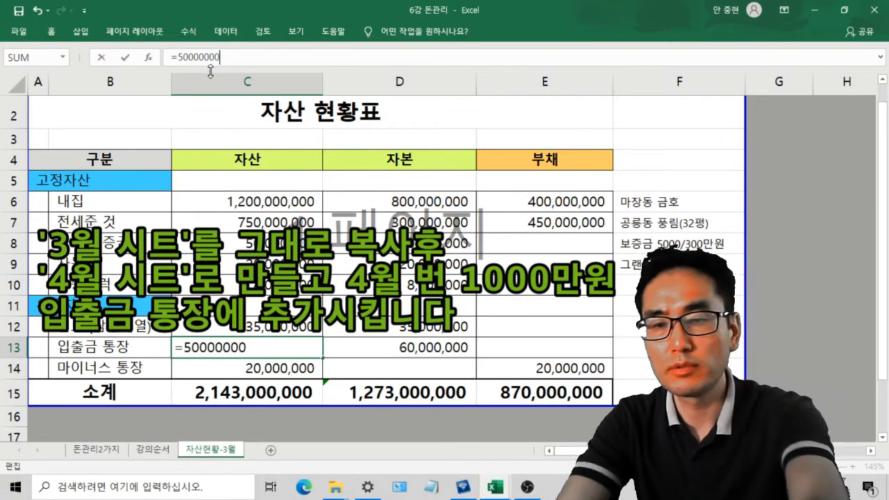
key(Return)
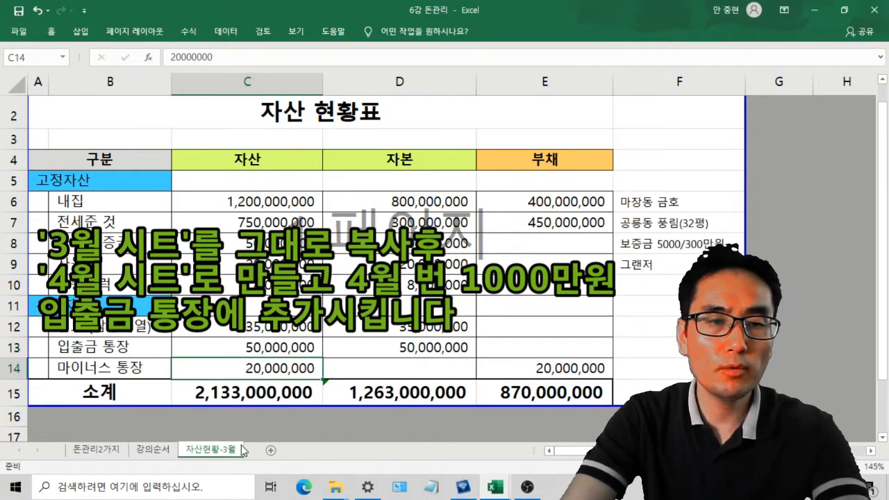
Step: Duplicate the 자산현황-3월 sheet directly after itself and name the copy 자산현황-4월
drag(237, 449, 323, 457)
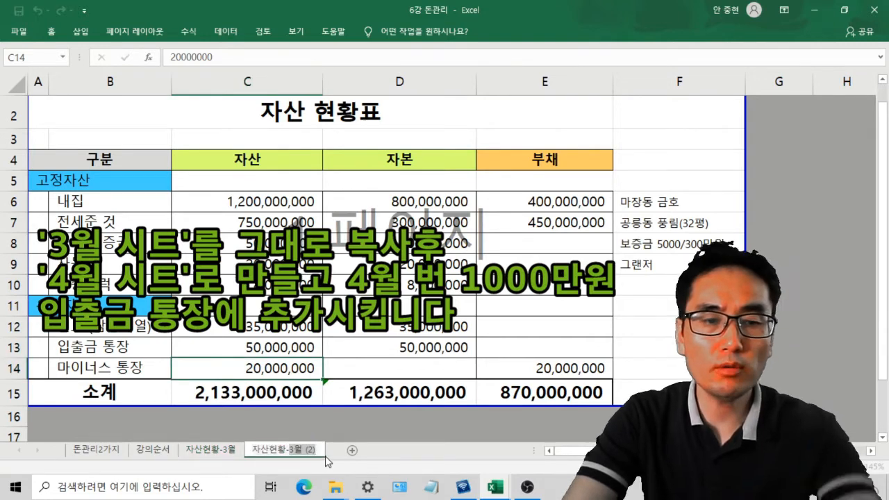
text(4월)
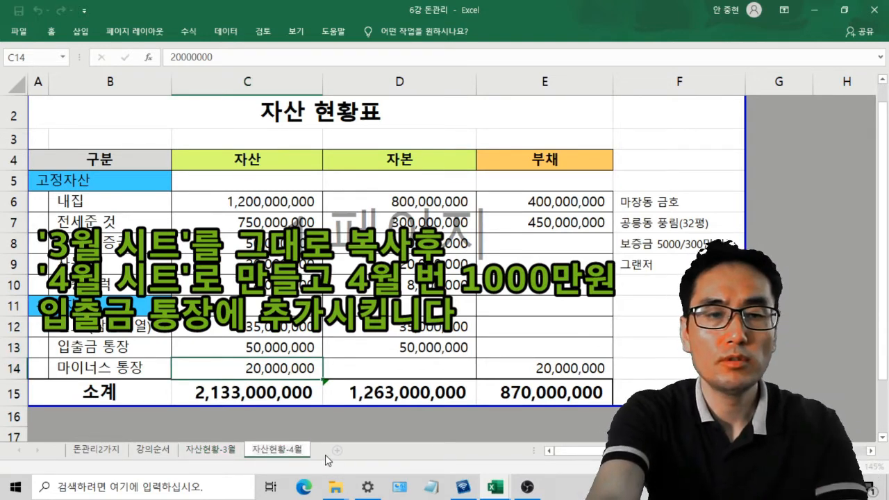
key(Return)
Step: On the 자산현황-4월 sheet, set the 자산 of 입출금 통장 in cell C13 to =50000000+10000000
click(238, 349)
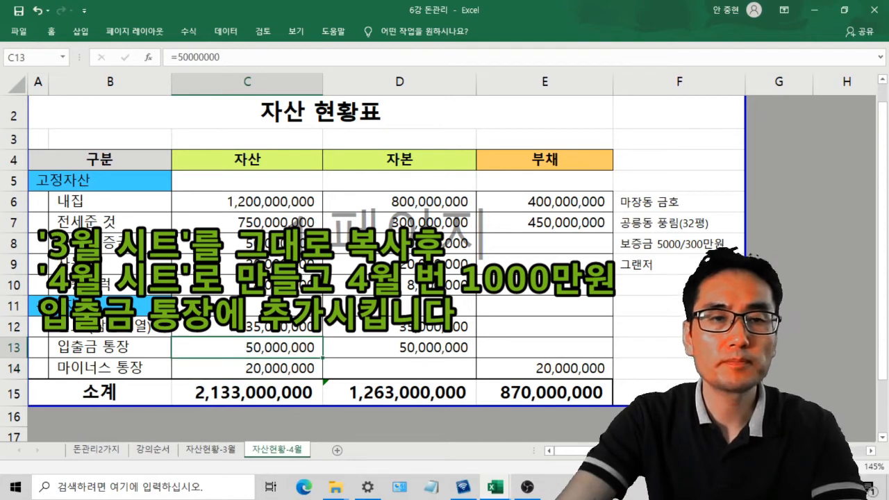
click(227, 57)
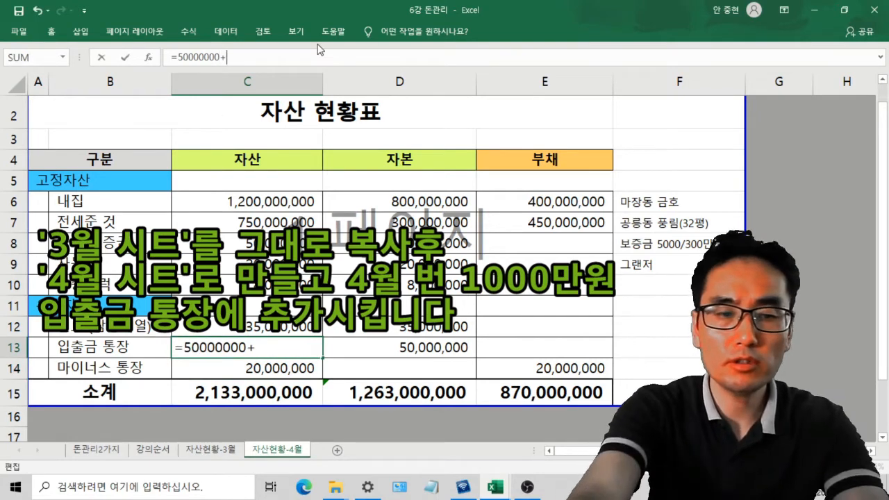
text(+10000000)
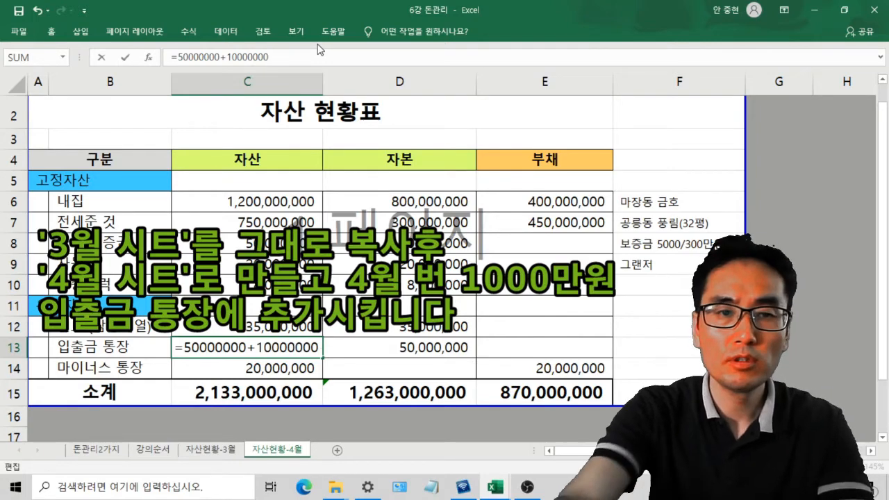
key(Return)
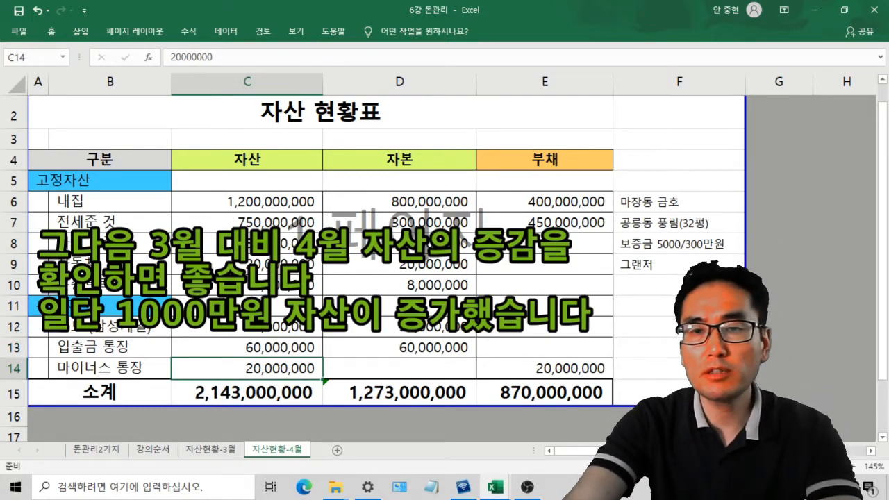
Step: In cell C16 of 자산현황-4월, subtract the March 자산 total from April's with =C15-'자산현황-3월'!C15
scroll(327, 382, down, 2)
click(231, 370)
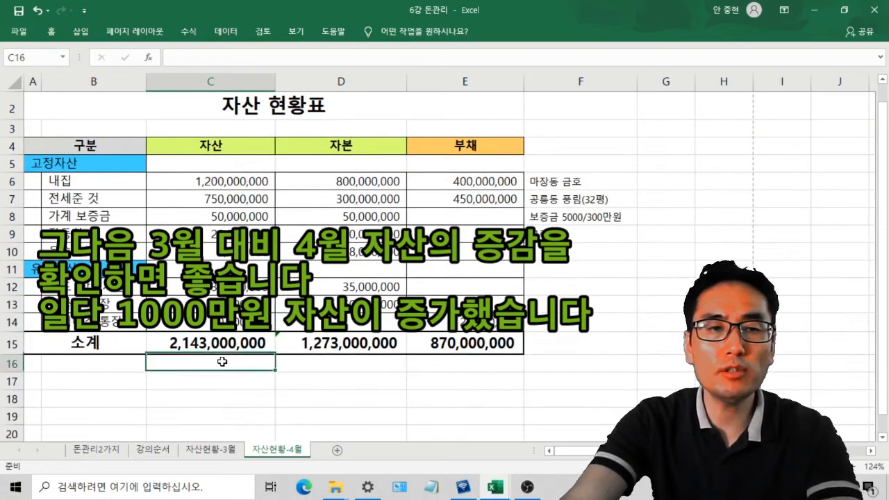
text(=)
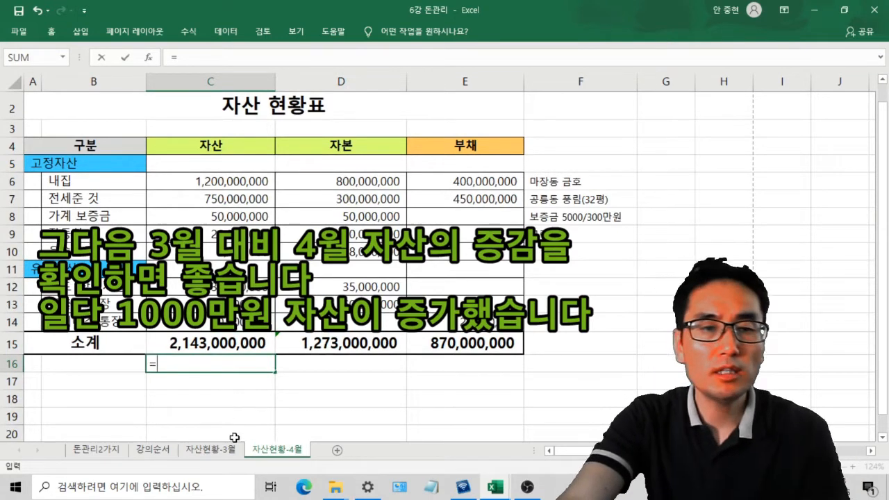
click(228, 343)
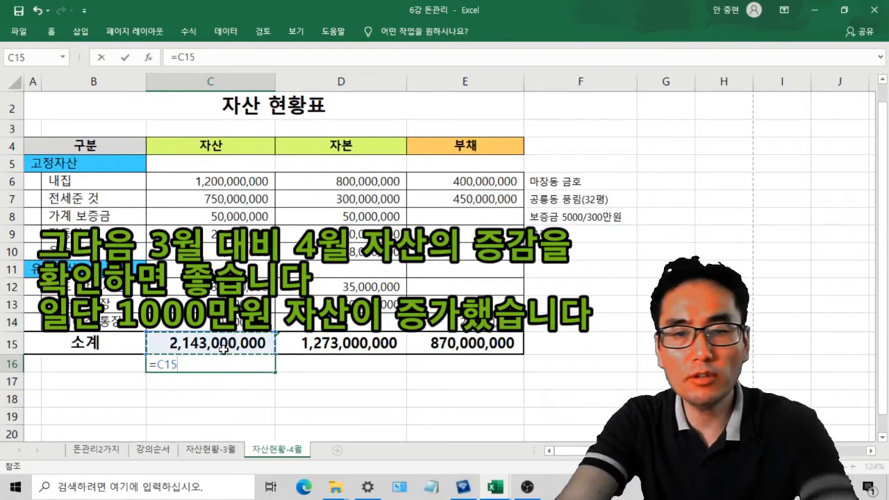
text(-)
click(213, 450)
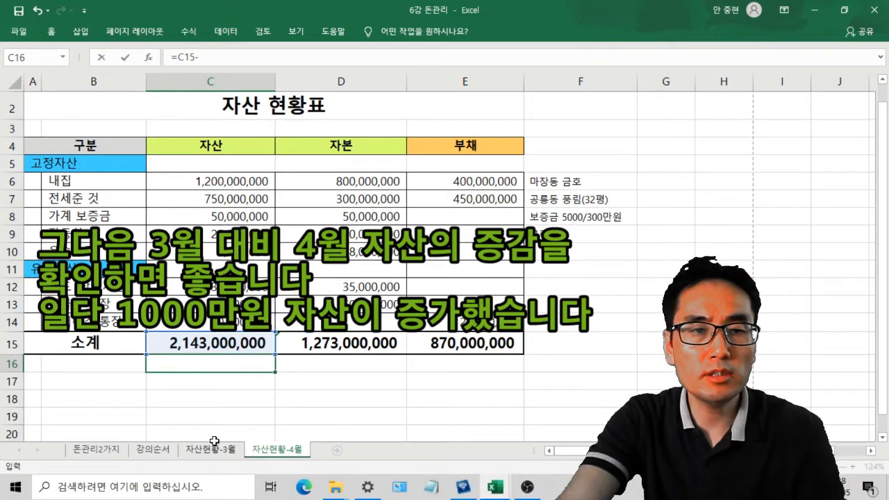
click(221, 451)
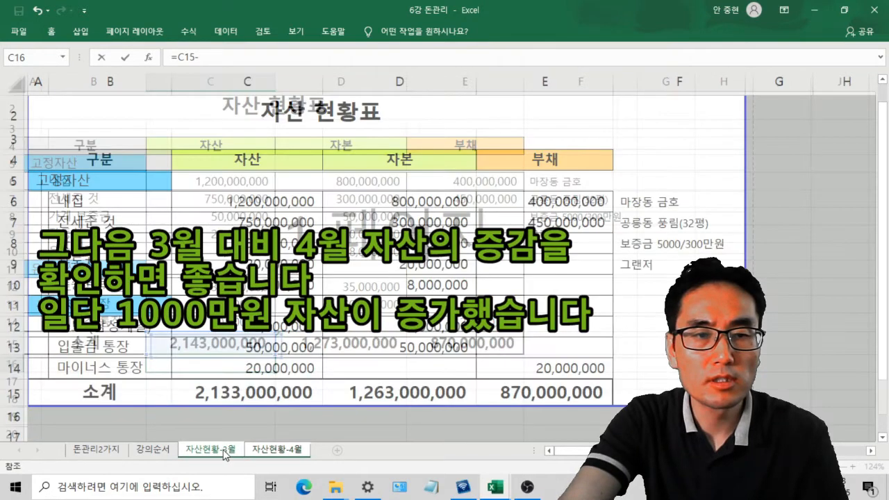
click(219, 391)
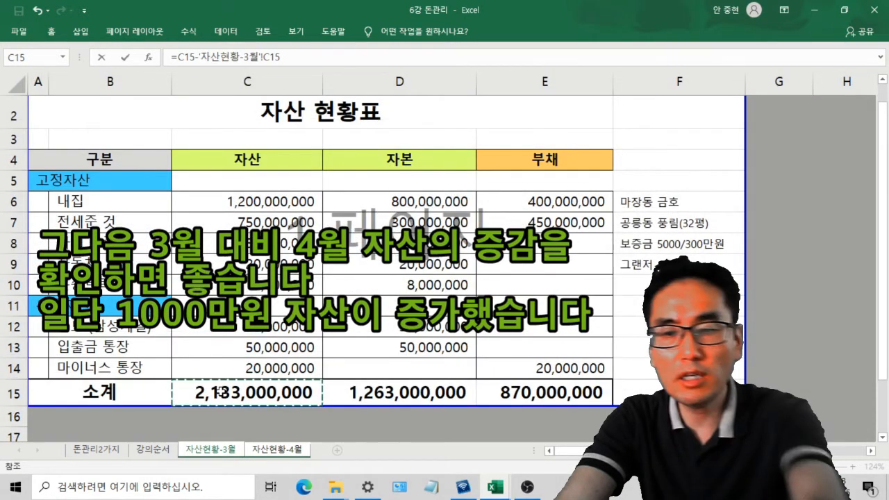
key(Return)
key(Up)
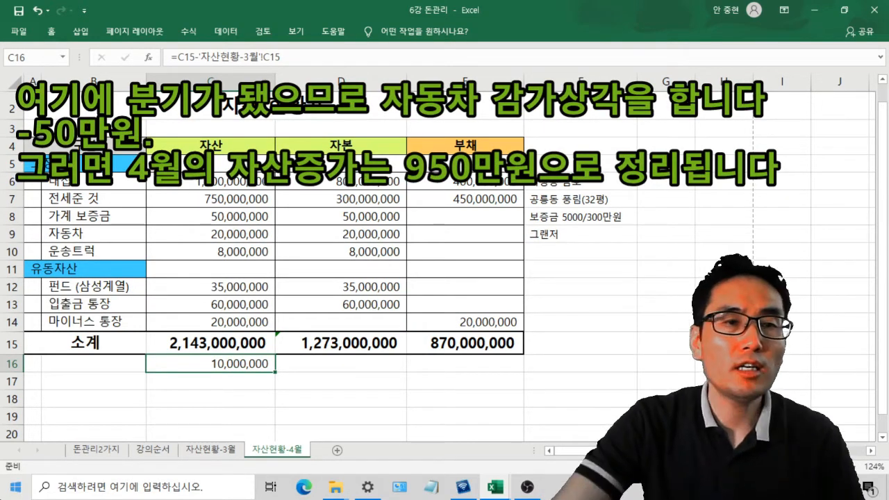
click(228, 457)
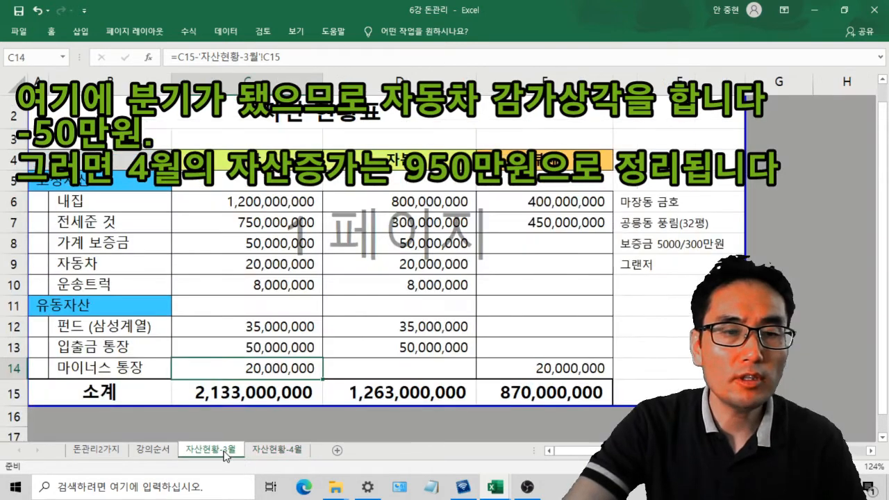
click(263, 452)
click(154, 451)
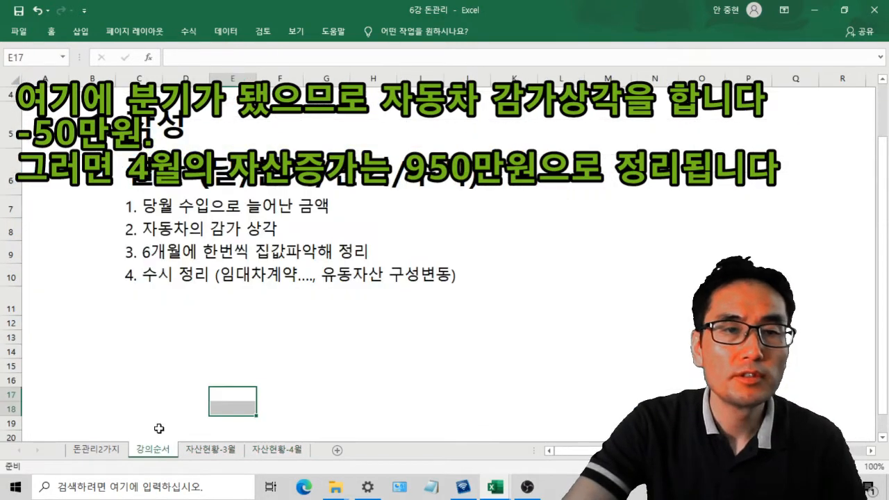
drag(142, 234, 249, 229)
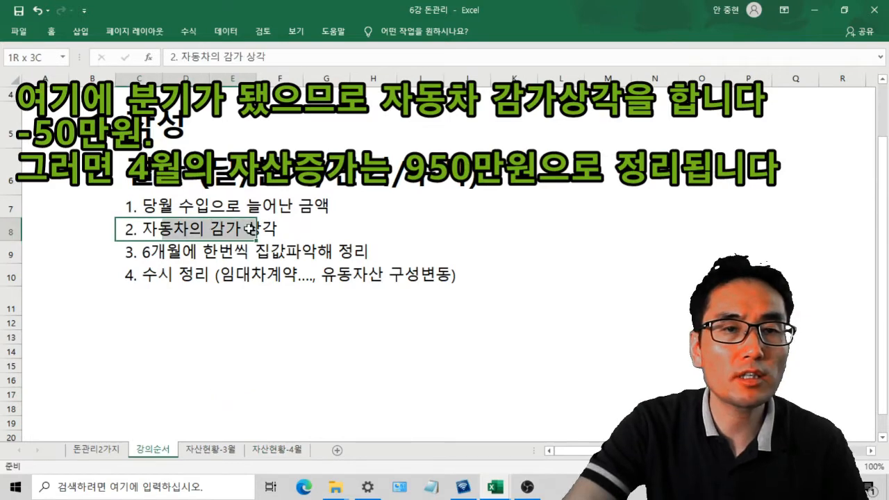
click(297, 453)
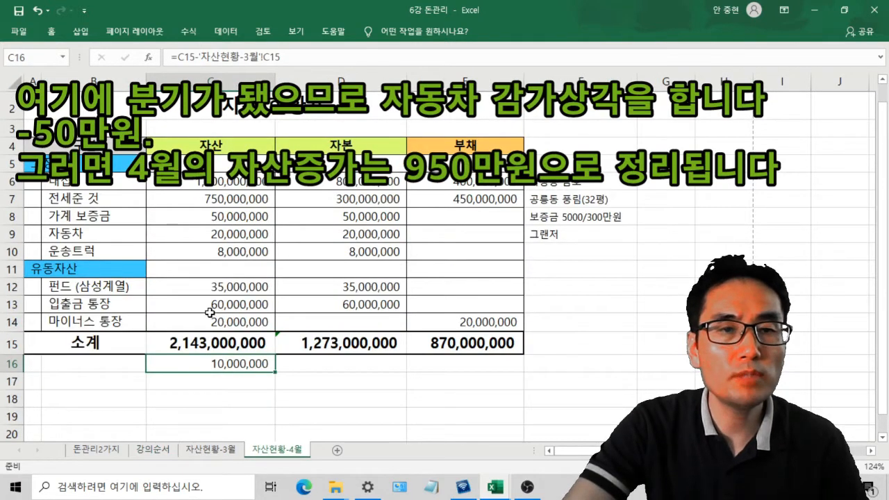
click(245, 233)
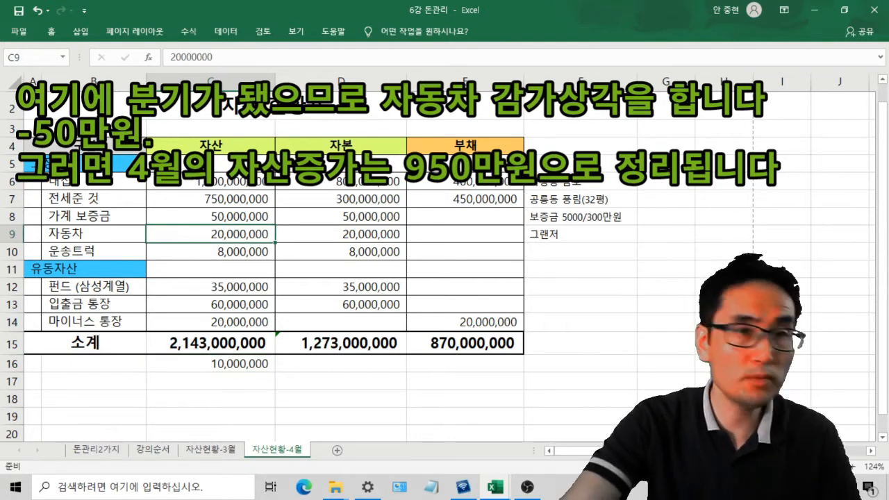
click(171, 57)
text(=)
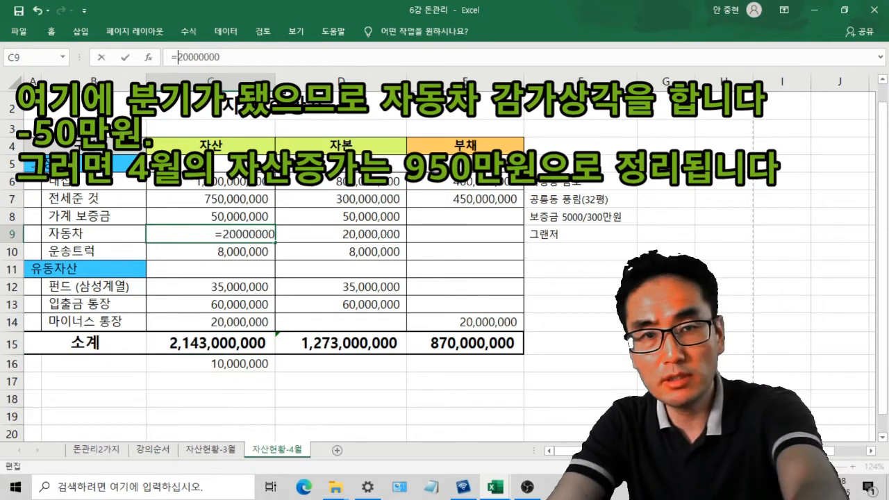
click(238, 58)
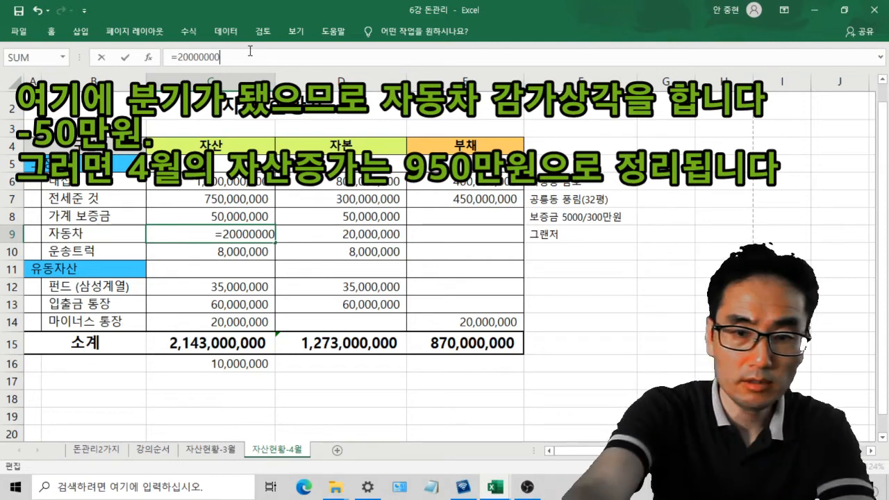
text(-500000)
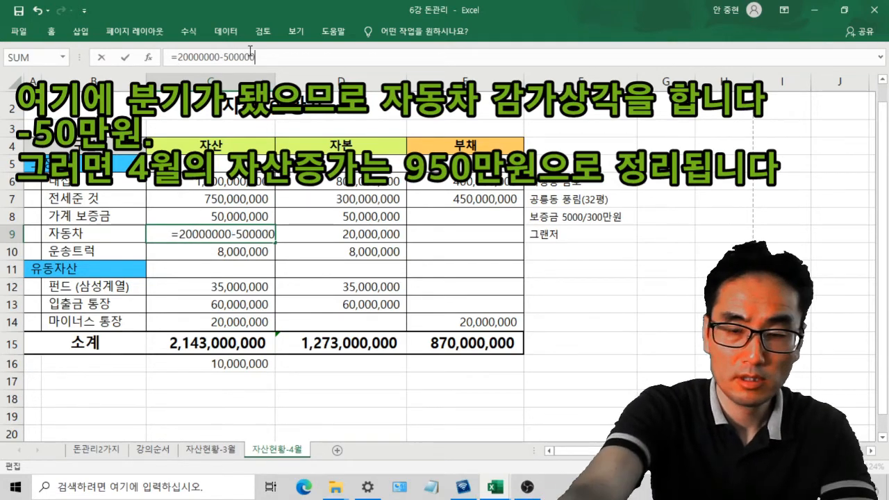
key(Return)
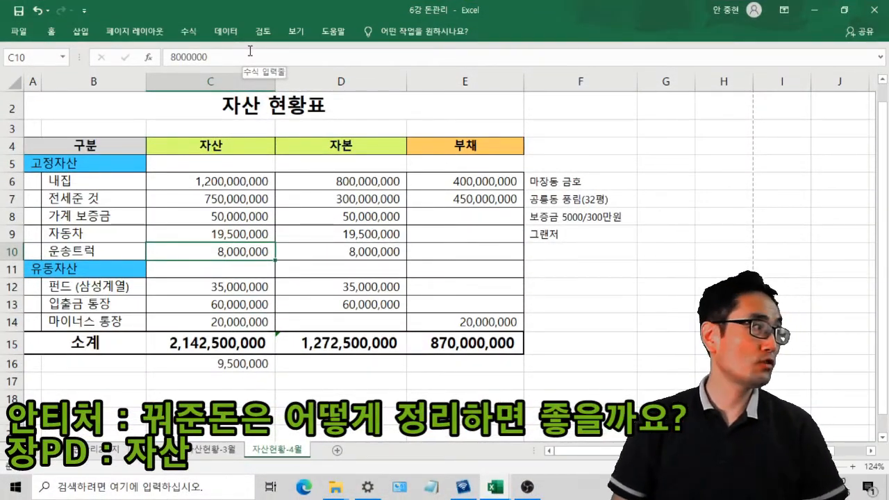
Step: Insert an empty row above 마이너스 통장 at row 14 and select its 구분 cell
click(12, 322)
right_click(16, 323)
click(49, 216)
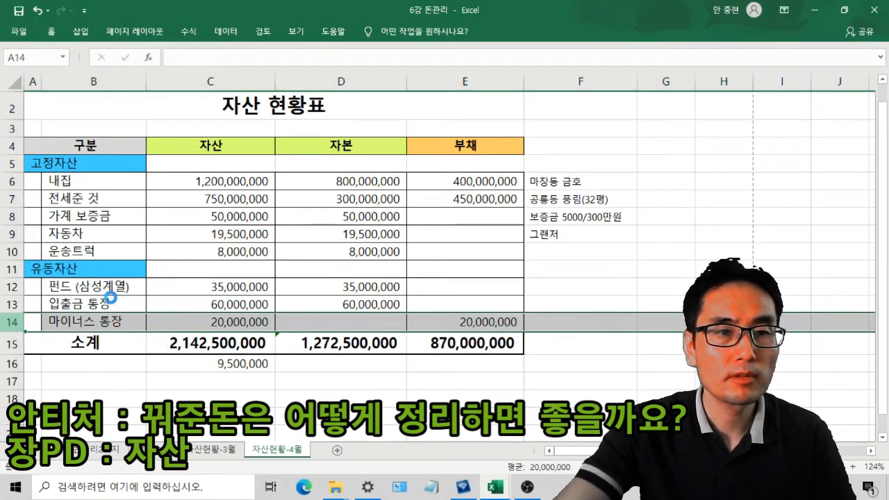
click(107, 322)
click(209, 321)
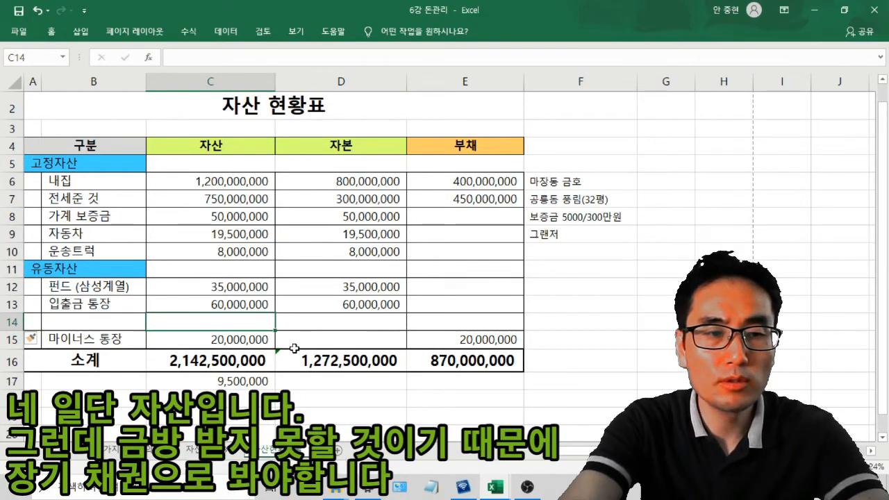
key(Left)
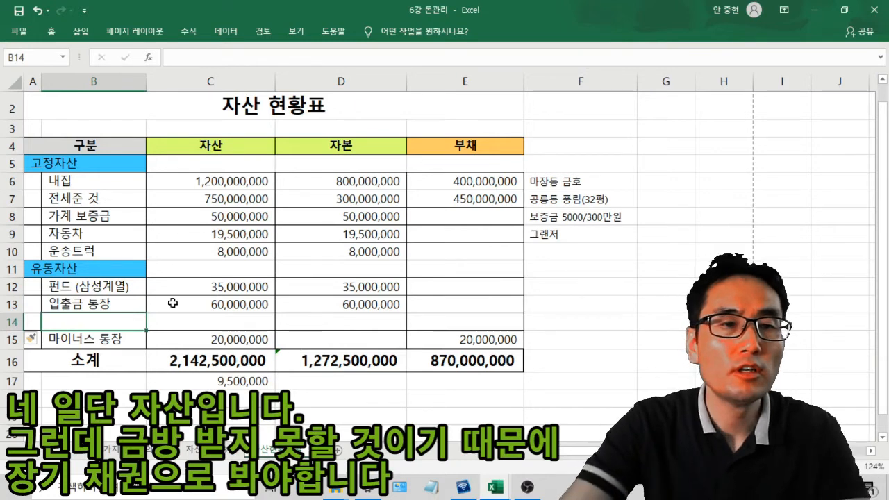
click(9, 272)
drag(10, 272, 8, 285)
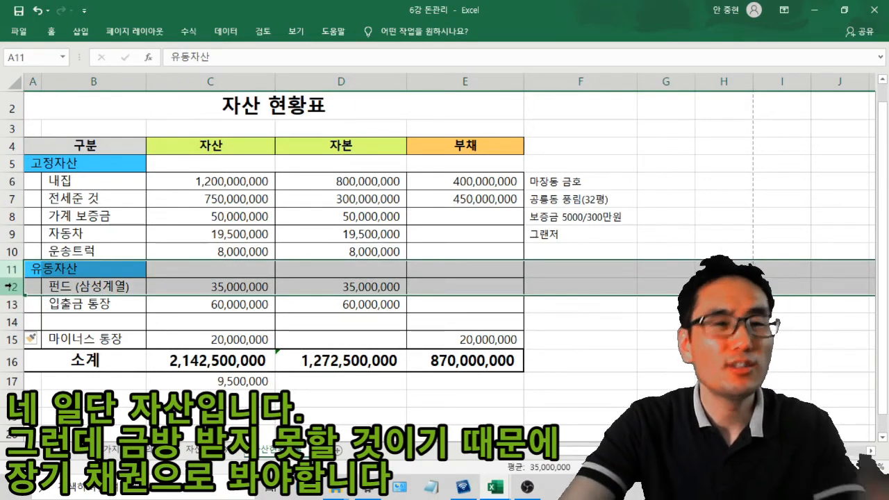
click(71, 317)
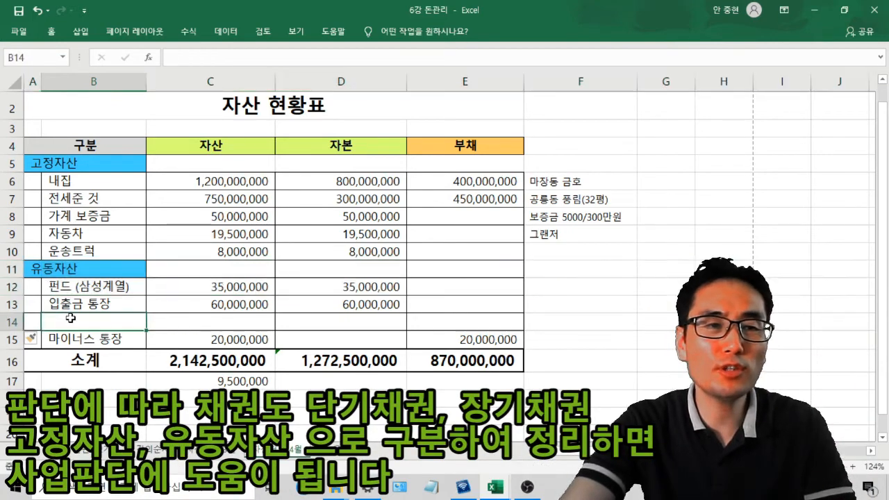
text(ㅂ)
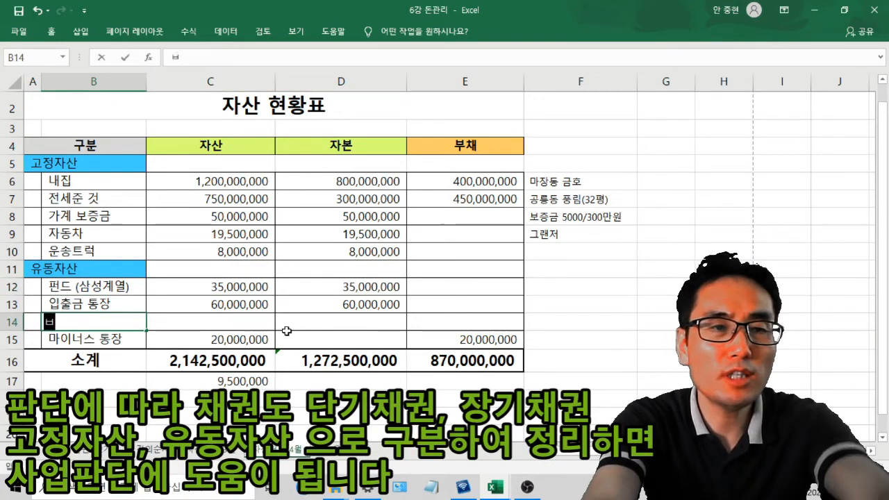
key(Escape)
Step: Insert a row above 유동자산 at row 11 and enter 받을돈 as its 구분 in cell B11
click(5, 268)
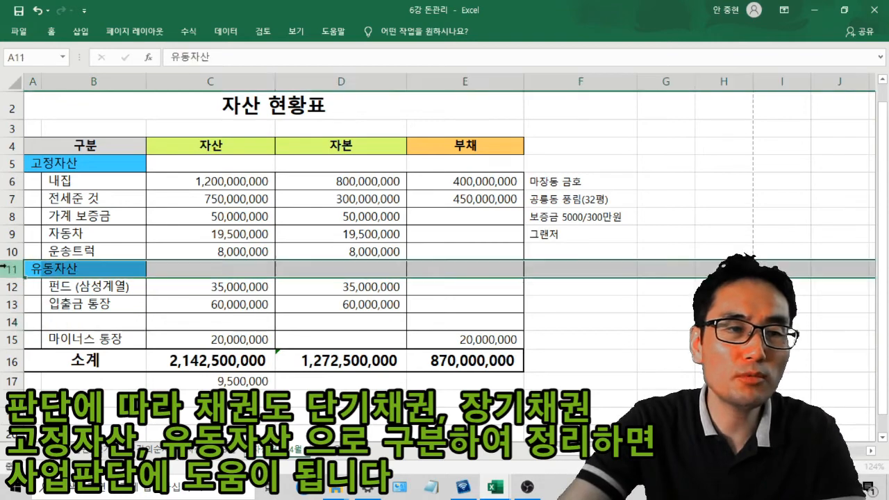
right_click(4, 268)
click(56, 360)
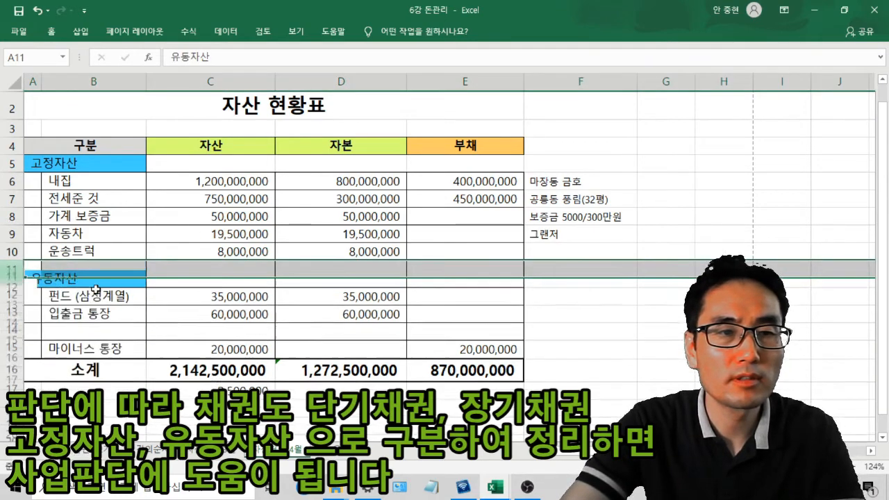
click(100, 268)
text(받을돈)
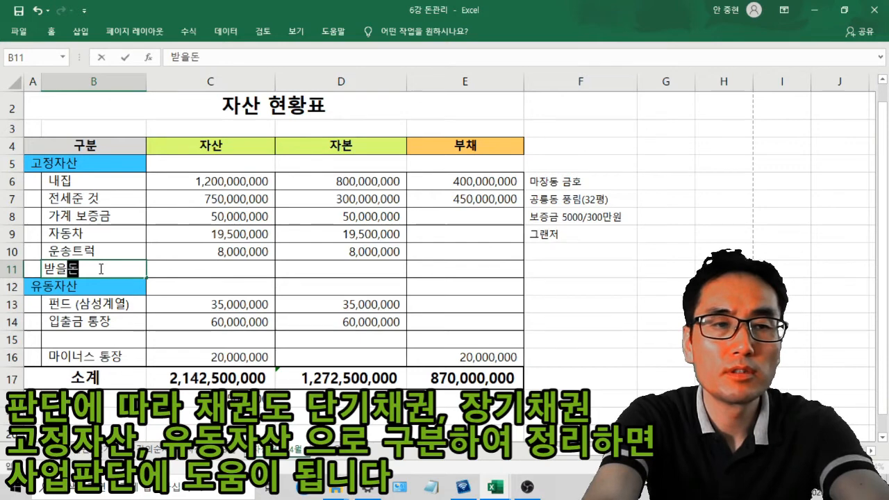
key(Tab)
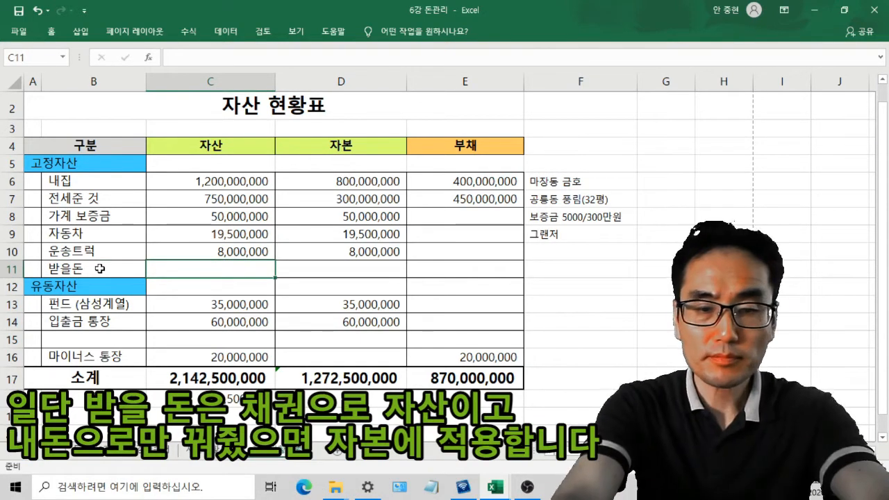
Step: Set both the 자산 and the 자본 of 받을돈 in row 11 to 5000000
text(5000)
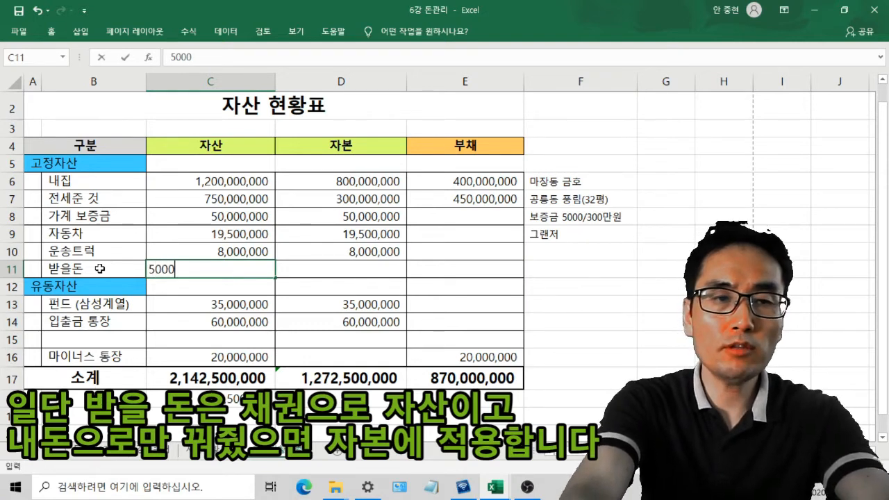
text(000)
key(Tab)
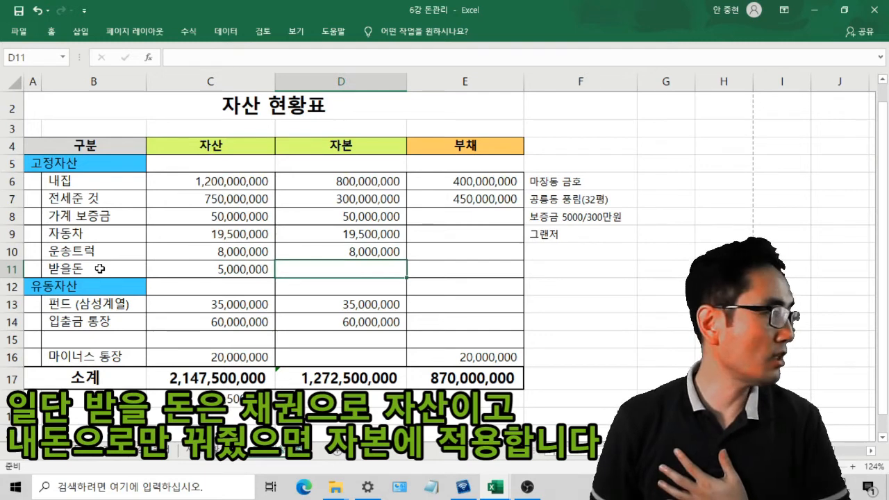
text(5000000)
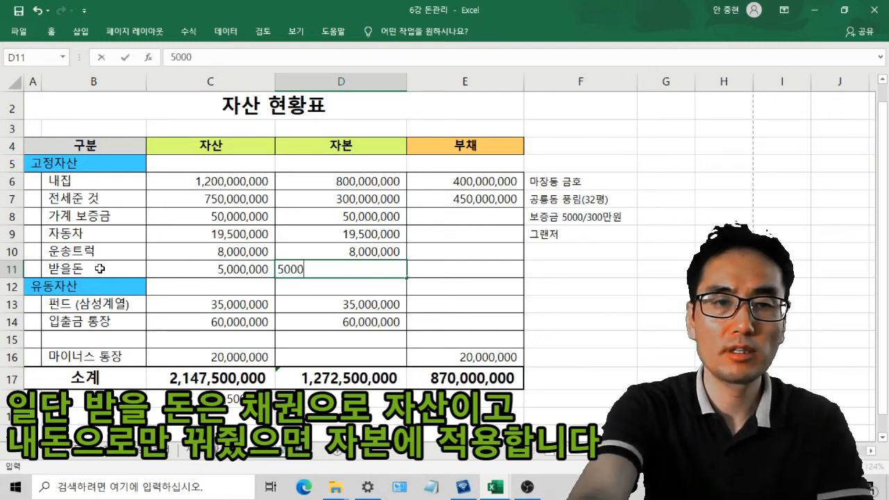
key(Return)
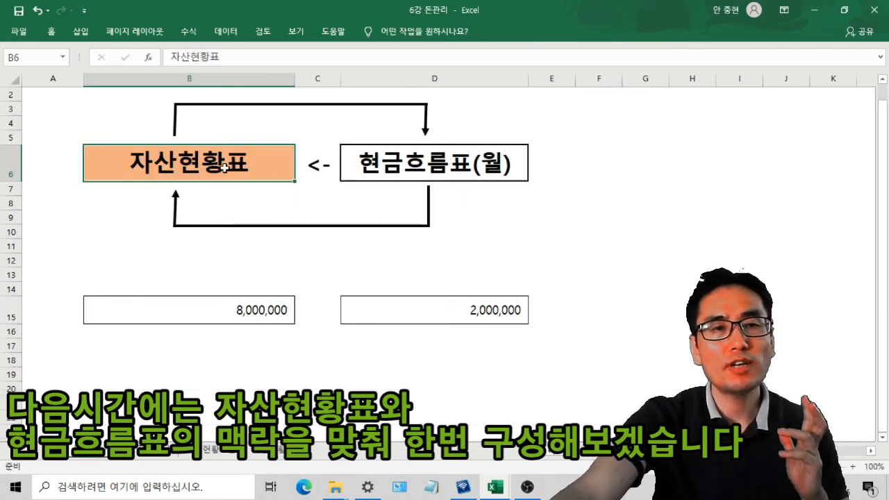
click(410, 164)
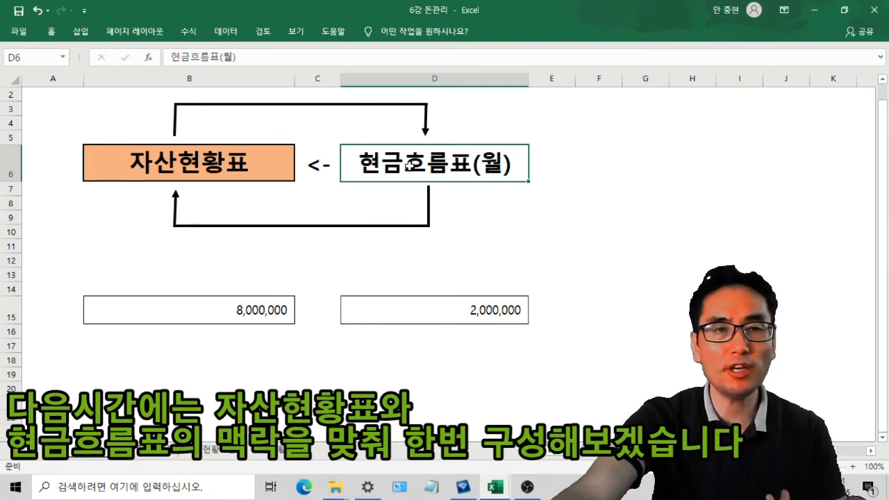
click(258, 173)
click(389, 166)
click(258, 164)
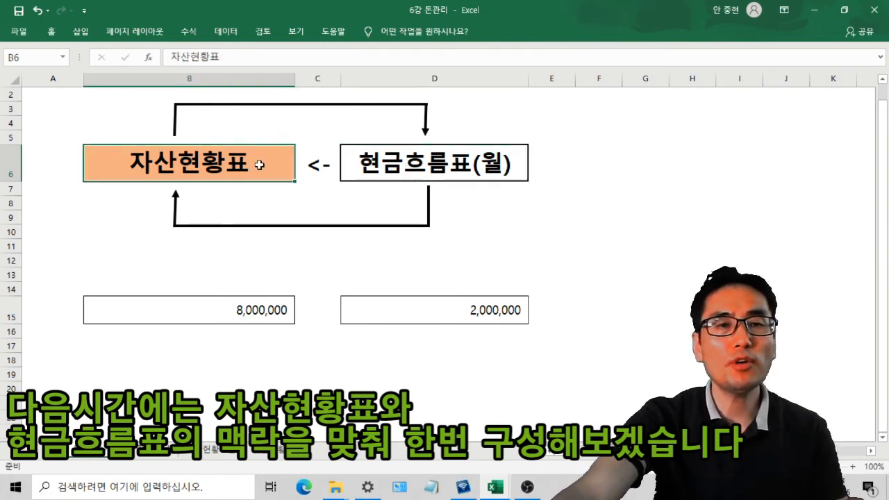